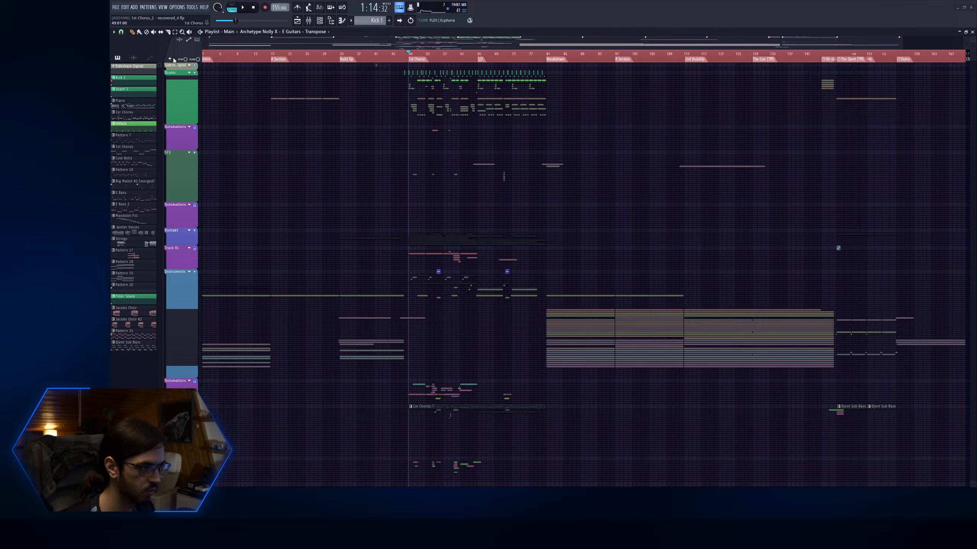
# Set the playback position to the start of the 1st Chorus section in the playlist
pyautogui.click(397, 55)
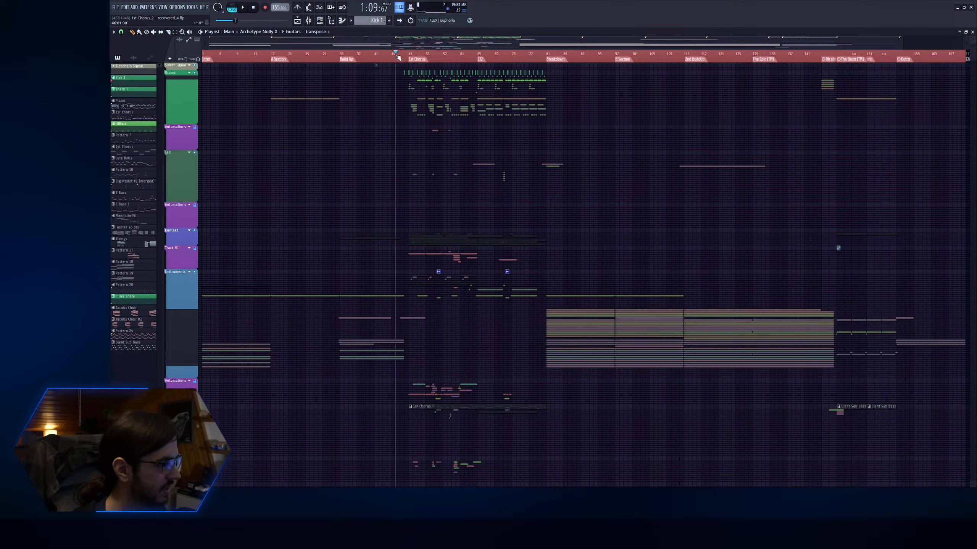
pyautogui.moveTo(396, 55); pyautogui.dragTo(393, 55)
pyautogui.click(413, 58)
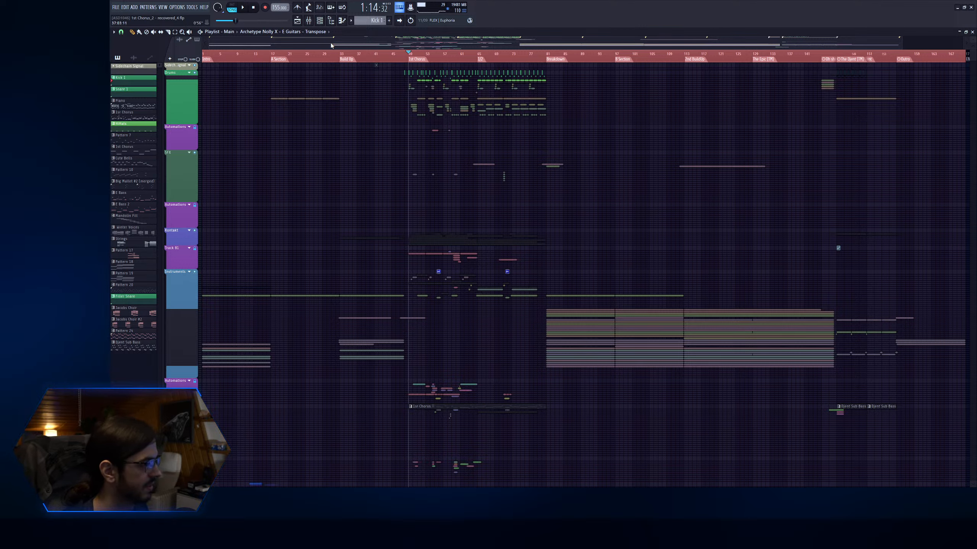
# Open the channel rack with the note preview view instead of the step grid, and set its filter to All
pyautogui.click(320, 20)
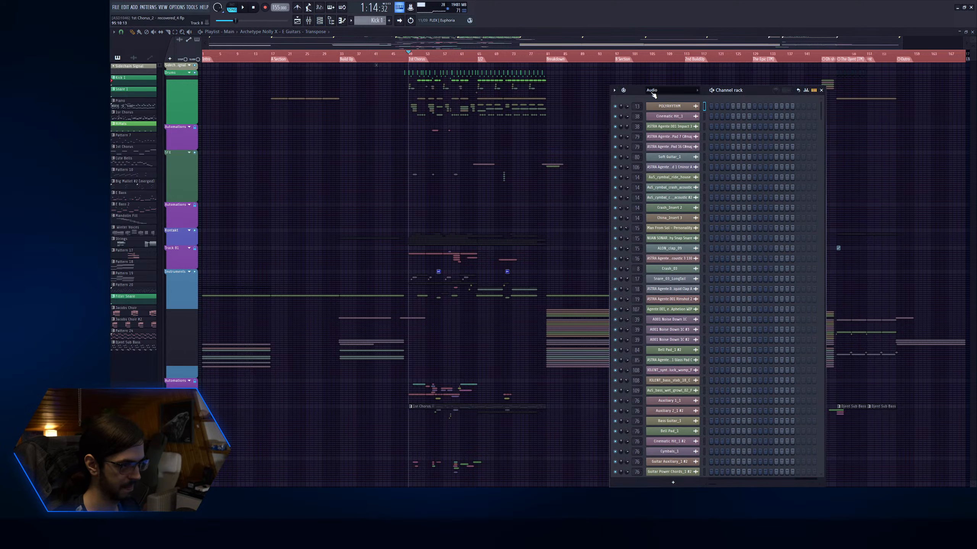
pyautogui.click(665, 122)
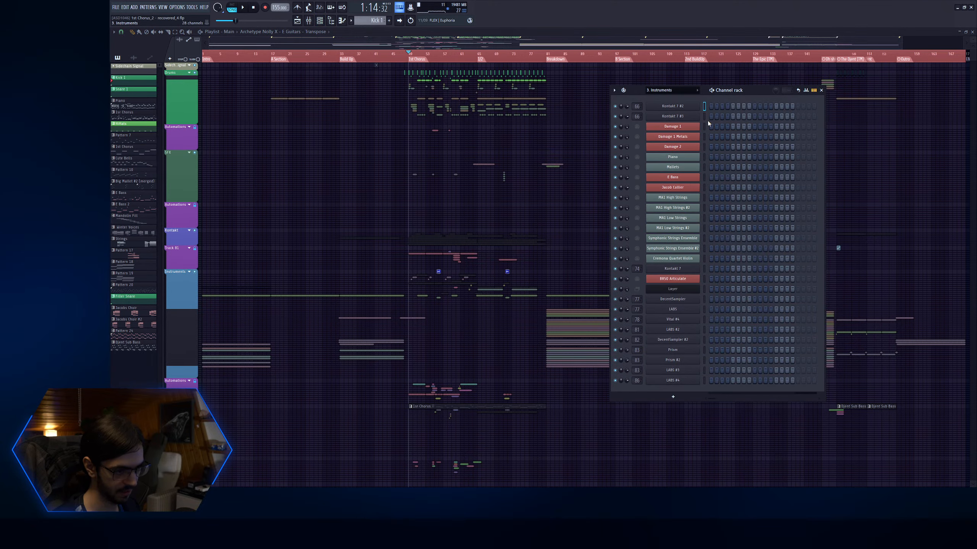
pyautogui.click(814, 91)
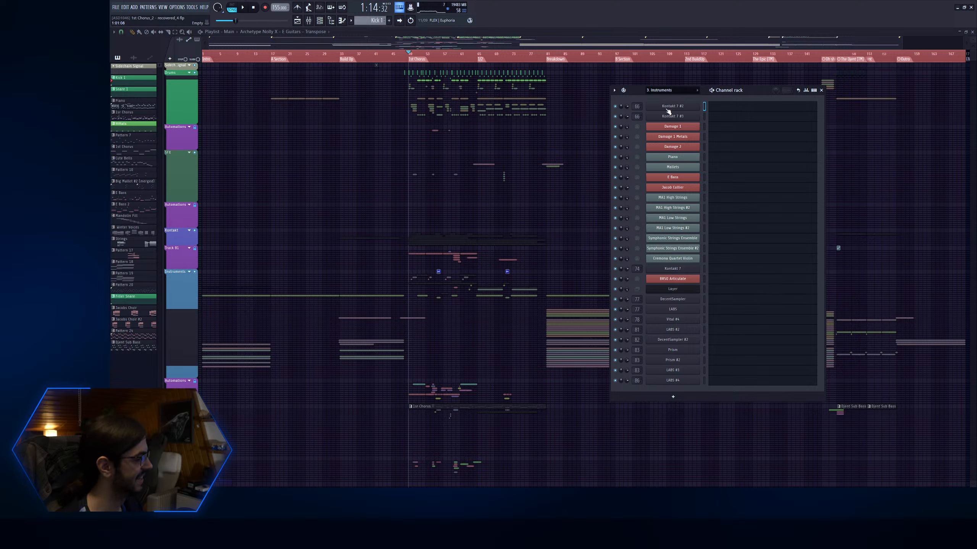
pyautogui.press('pagedown')
pyautogui.scroll(-8, 741, 255)
pyautogui.scroll(10, 740, 255)
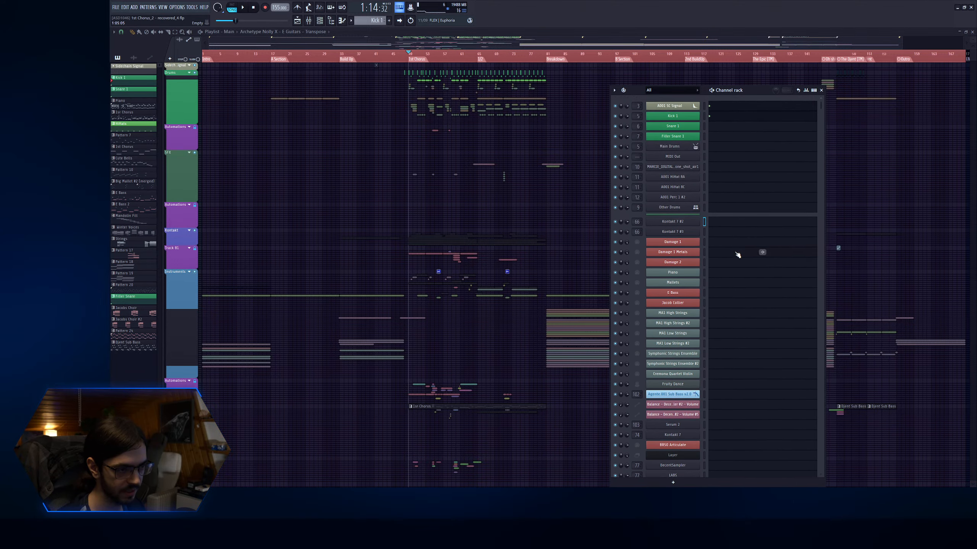
# Delete the Main Drums channel from the channel rack
pyautogui.click(672, 149)
pyautogui.click(673, 149)
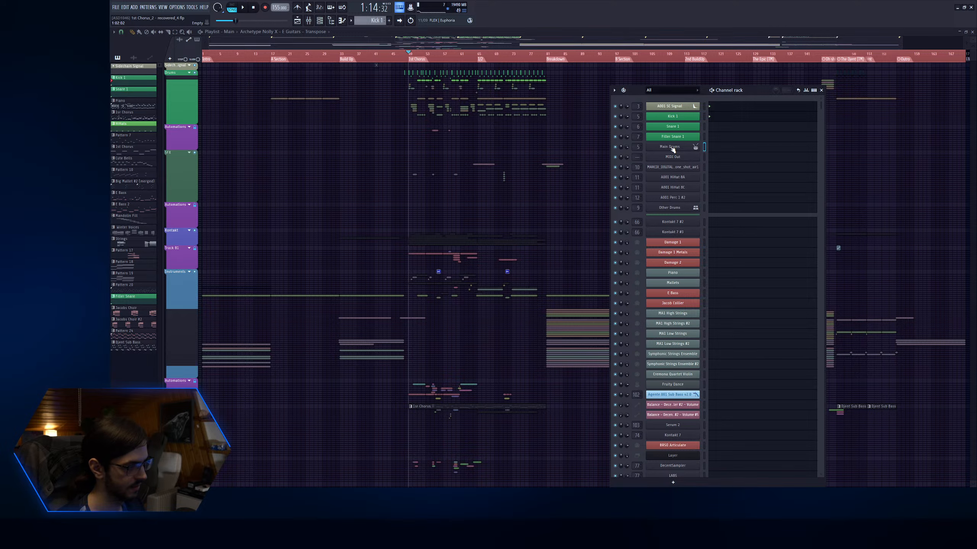
pyautogui.click(673, 148)
pyautogui.click(672, 148)
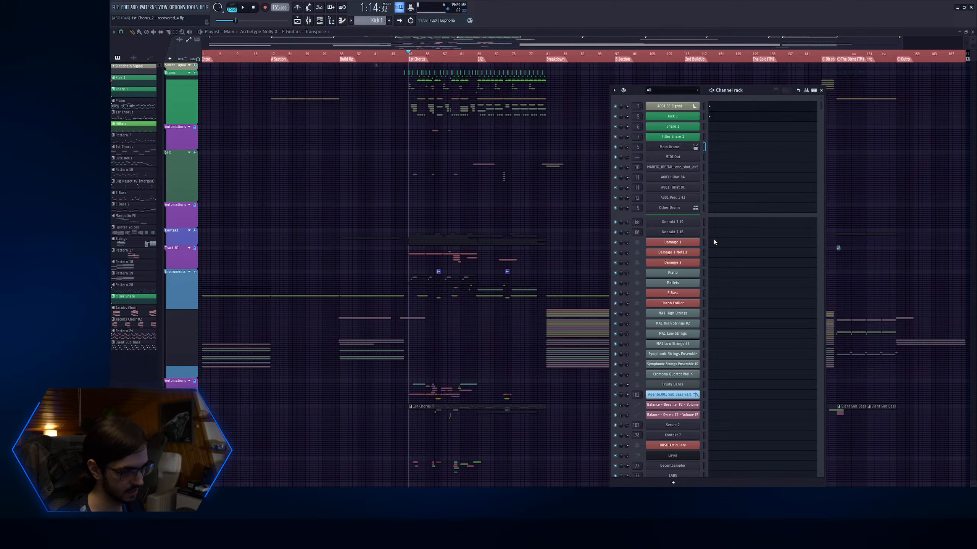
pyautogui.hotkey('alt', 'Delete')
# Delete the Other Drums and MIDI Out channels from the channel rack
pyautogui.click(683, 197)
pyautogui.click(683, 197)
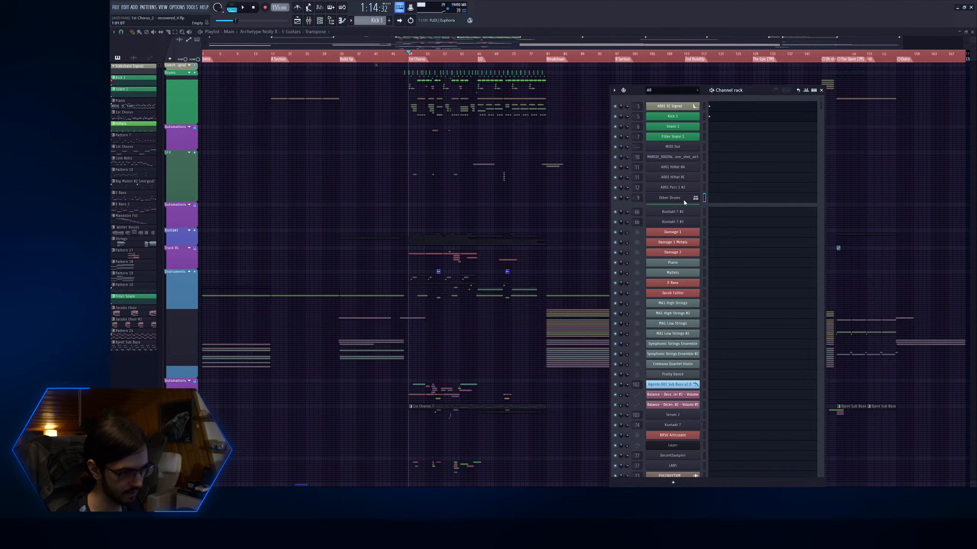
pyautogui.hotkey('alt', 'Delete')
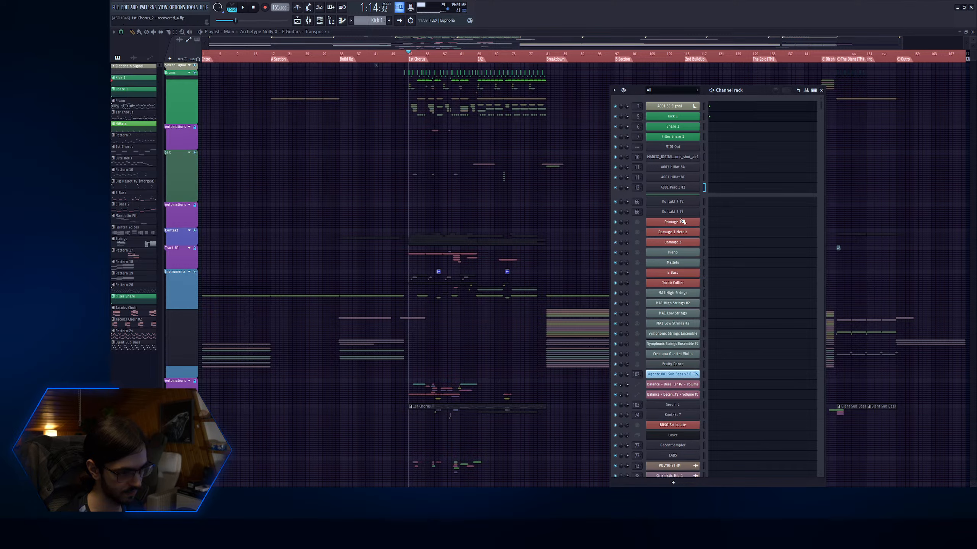
pyautogui.click(673, 148)
pyautogui.hotkey('alt', 'Delete')
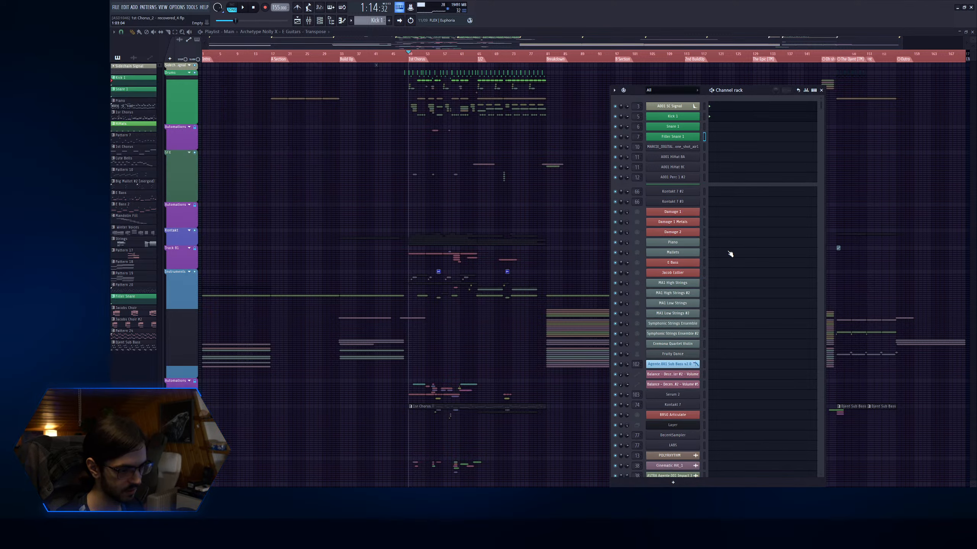
# Inspect the plugin window of the Vital channel further down the channel rack and close it
pyautogui.scroll(-6, 741, 230)
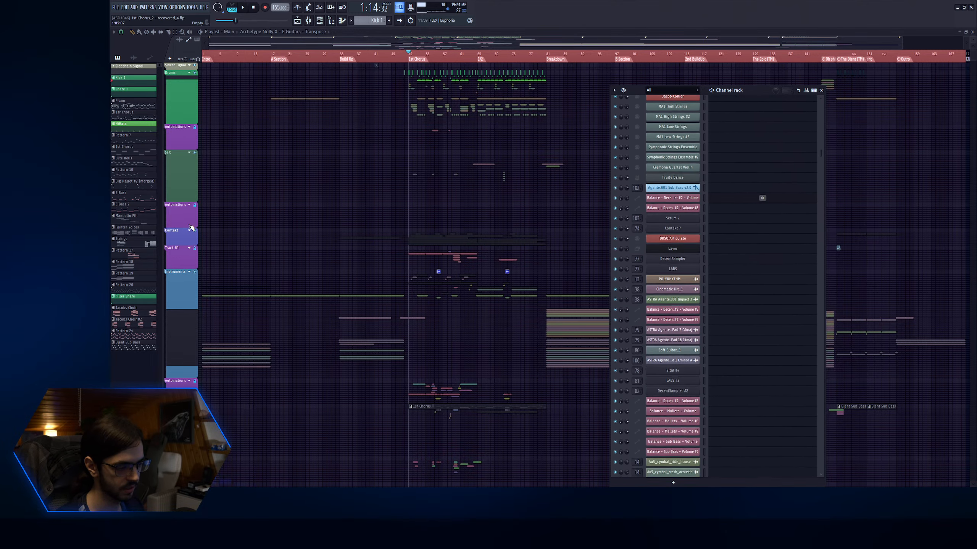
pyautogui.scroll(-3, 726, 268)
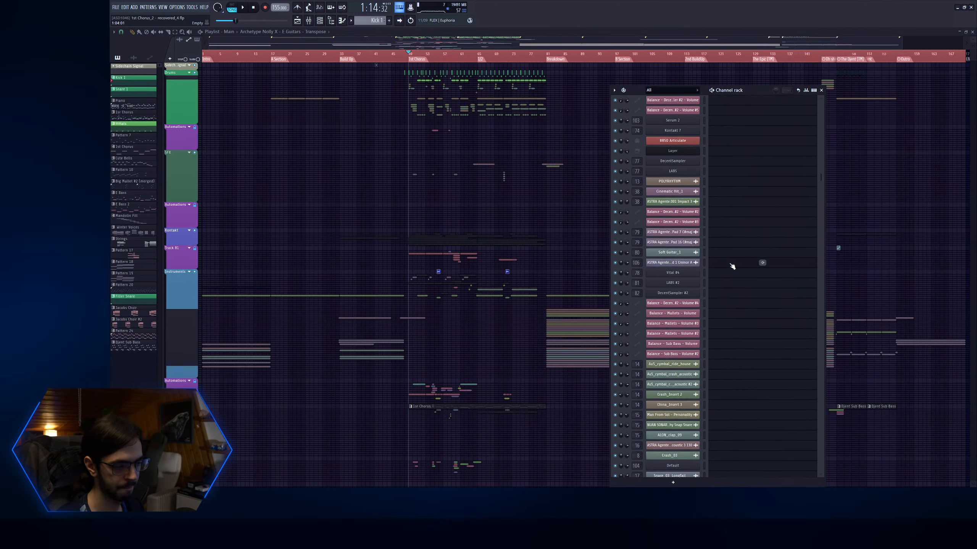
pyautogui.scroll(-10, 701, 295)
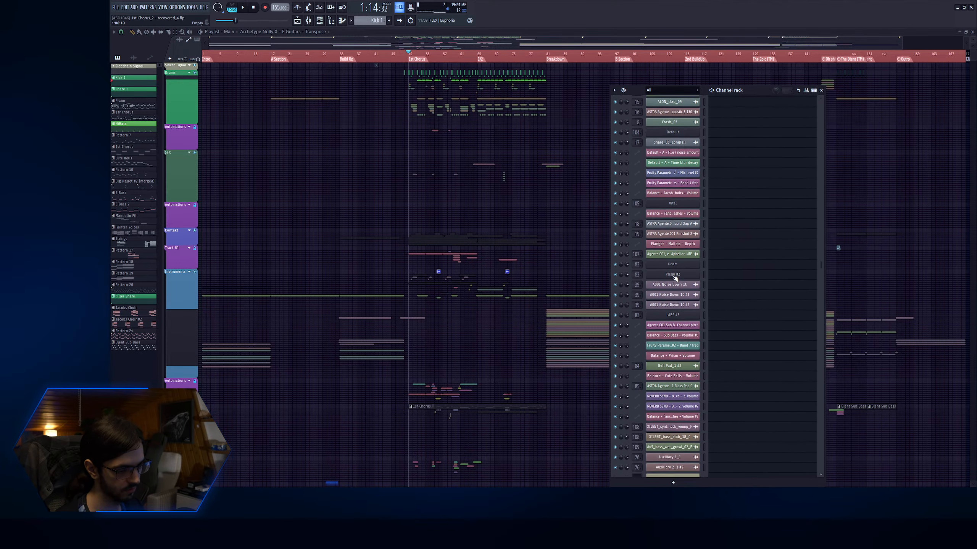
pyautogui.click(673, 203)
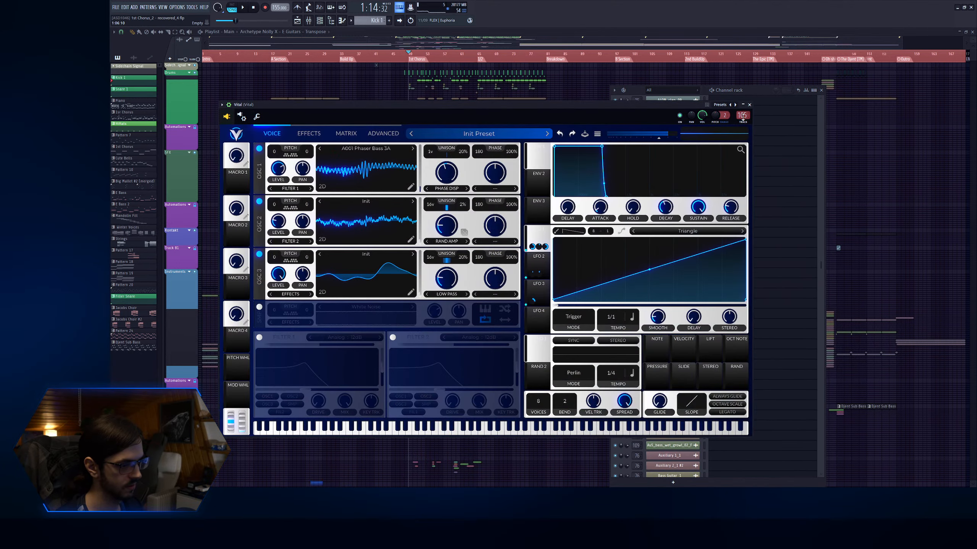
pyautogui.click(749, 104)
# Examine the plugin interfaces of the Prism and Prism #2 channels
pyautogui.click(672, 263)
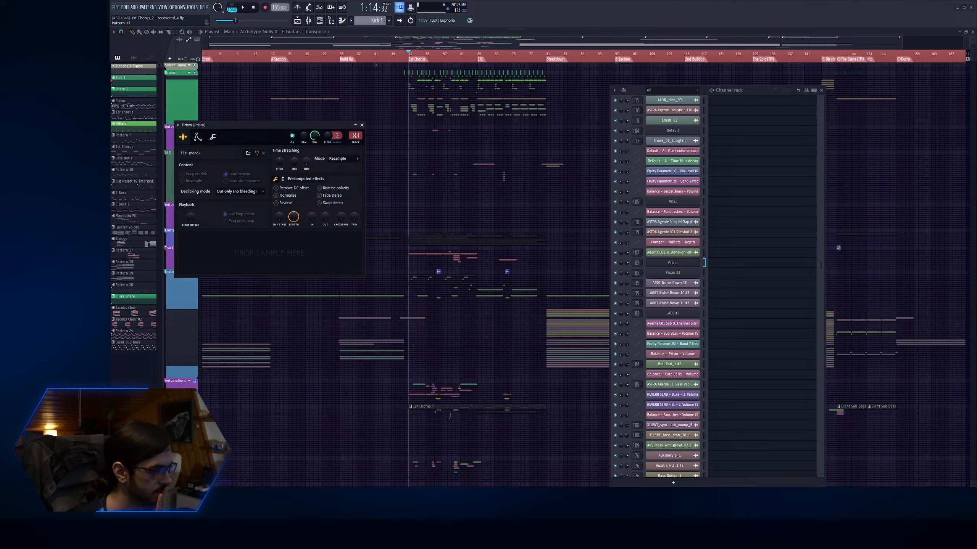
pyautogui.click(654, 269)
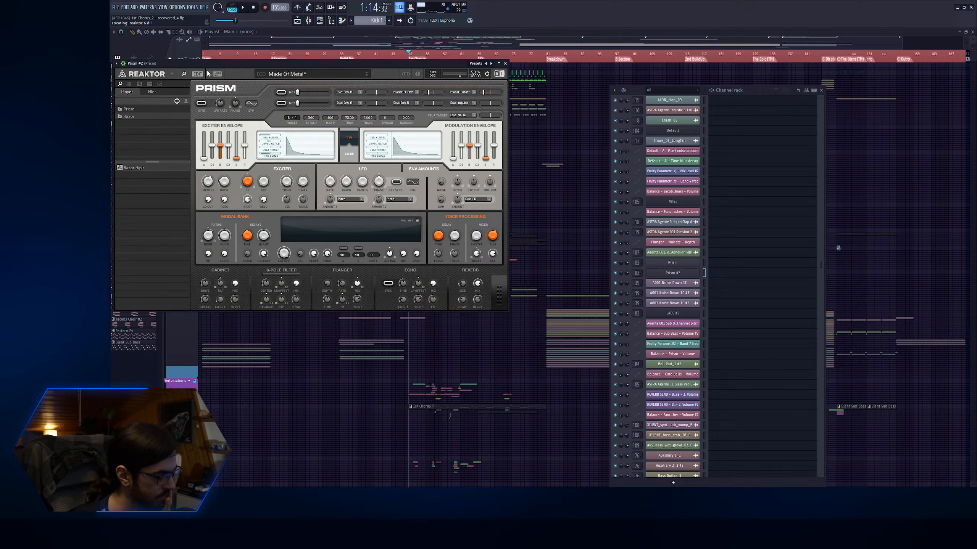
pyautogui.click(505, 63)
# Inspect the LABS #3 channel's plugin, and close all open windows to clear the workspace
pyautogui.click(666, 315)
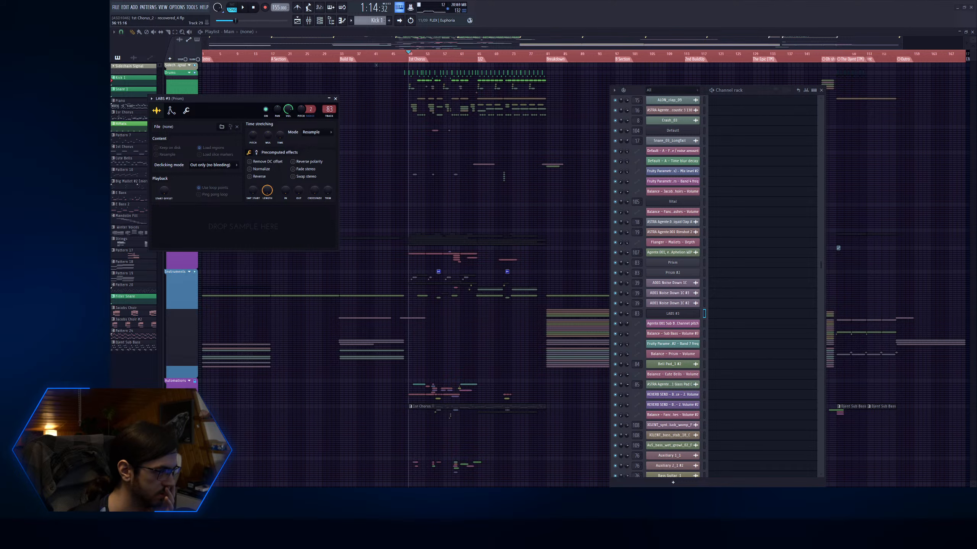
pyautogui.click(209, 104)
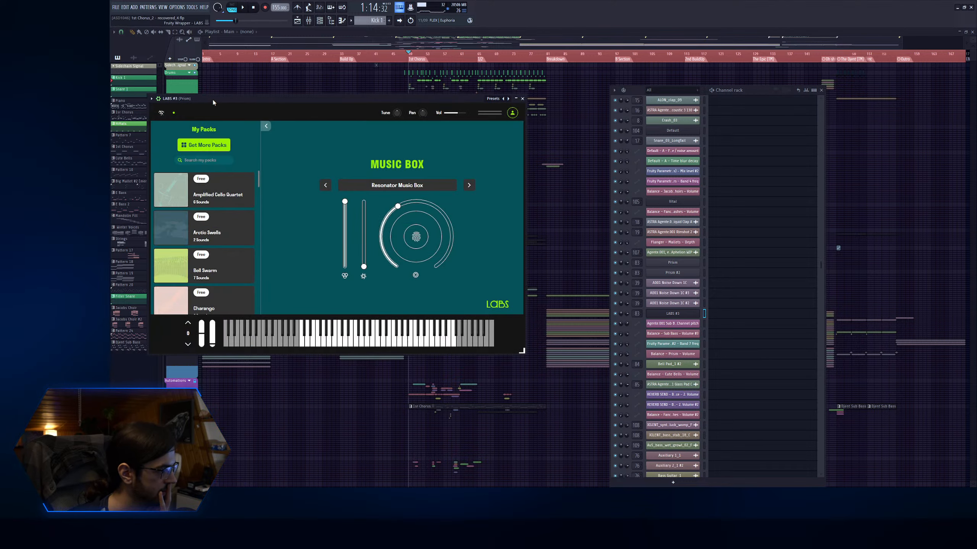
pyautogui.moveTo(214, 100); pyautogui.dragTo(221, 99)
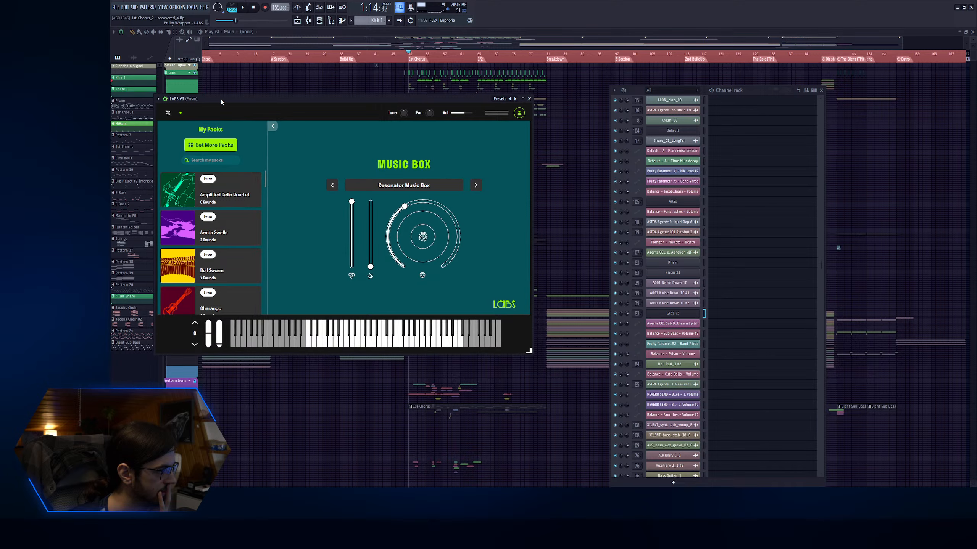
pyautogui.click(529, 99)
pyautogui.press('Escape')
pyautogui.press('Escape')
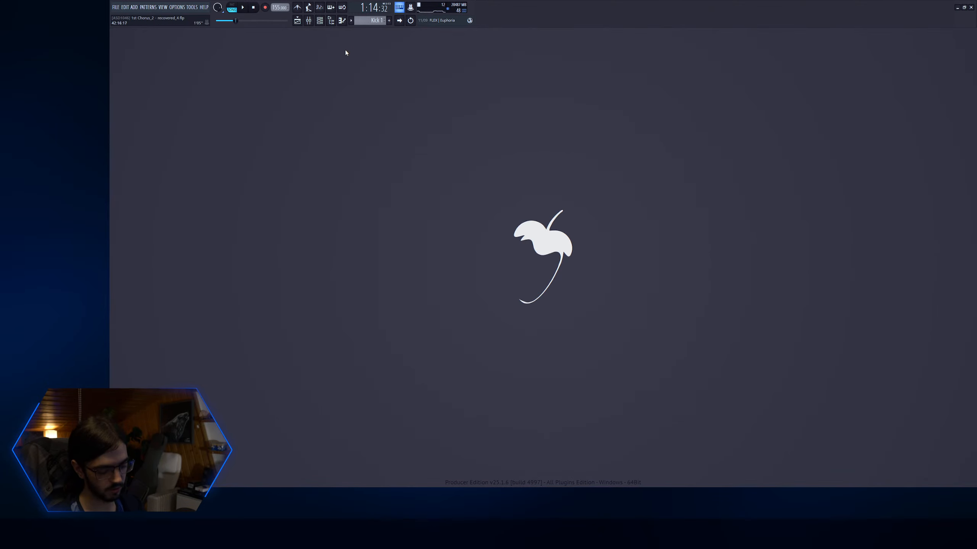
# Reopen the playlist and play the song from the 1st Chorus into the following section, then stop playback
pyautogui.click(298, 21)
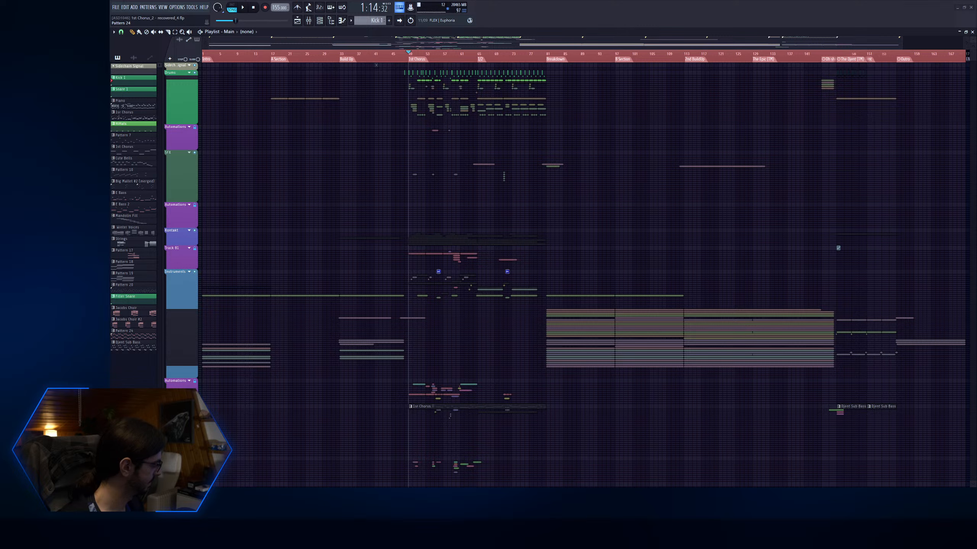
pyautogui.press('space')
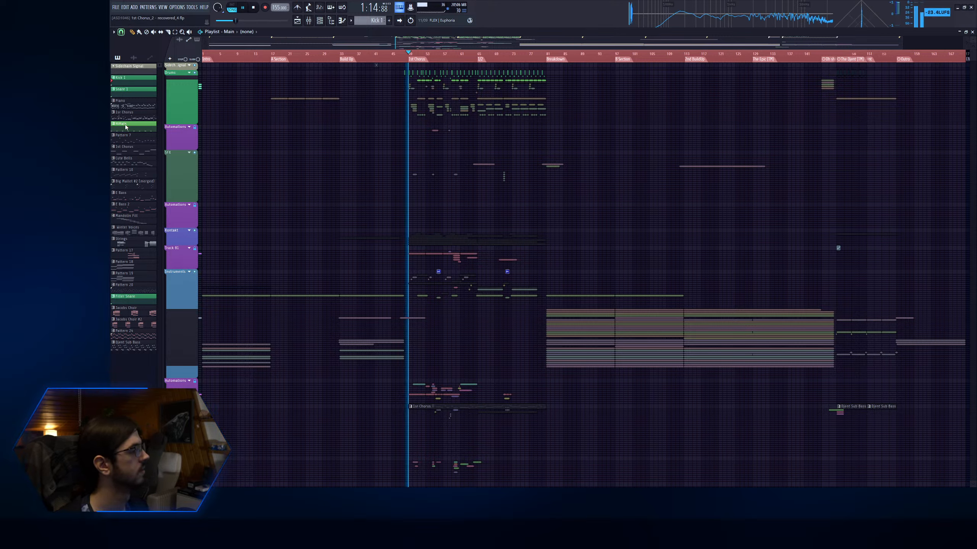
pyautogui.click(422, 58)
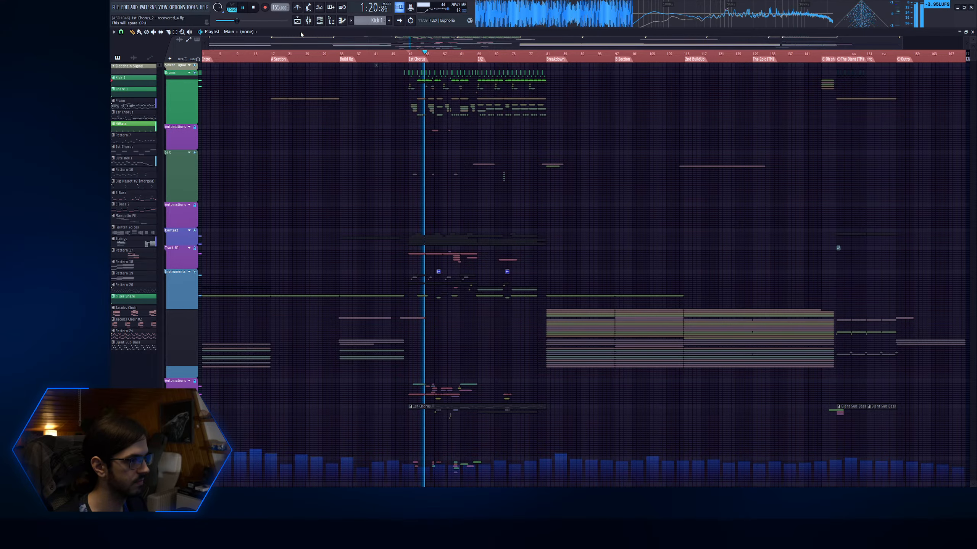
pyautogui.press('F12')
pyautogui.click(297, 20)
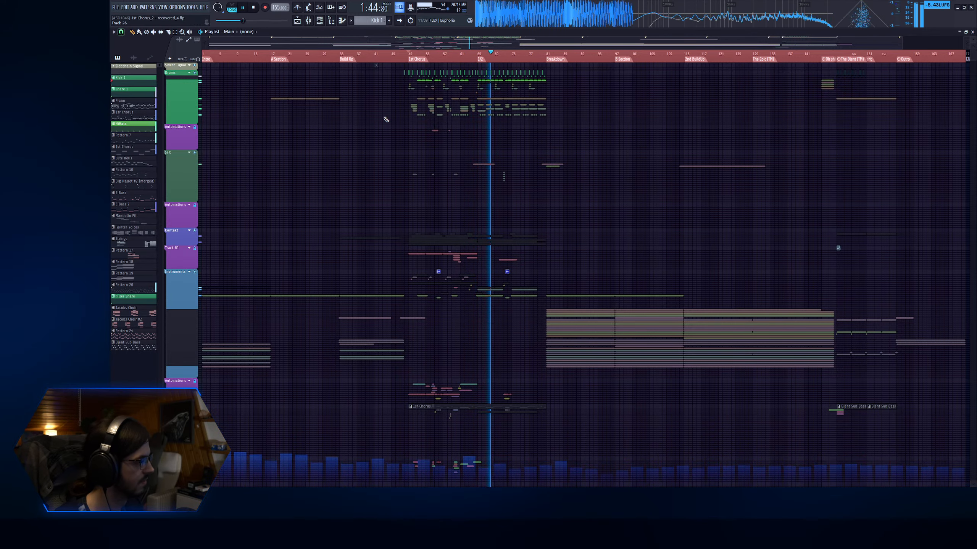
pyautogui.press('space')
# Expand the Kontakt track group in the playlist and save the project
pyautogui.scroll(-3, 362, 219)
pyautogui.scroll(5, 595, 168)
pyautogui.scroll(5, 442, 169)
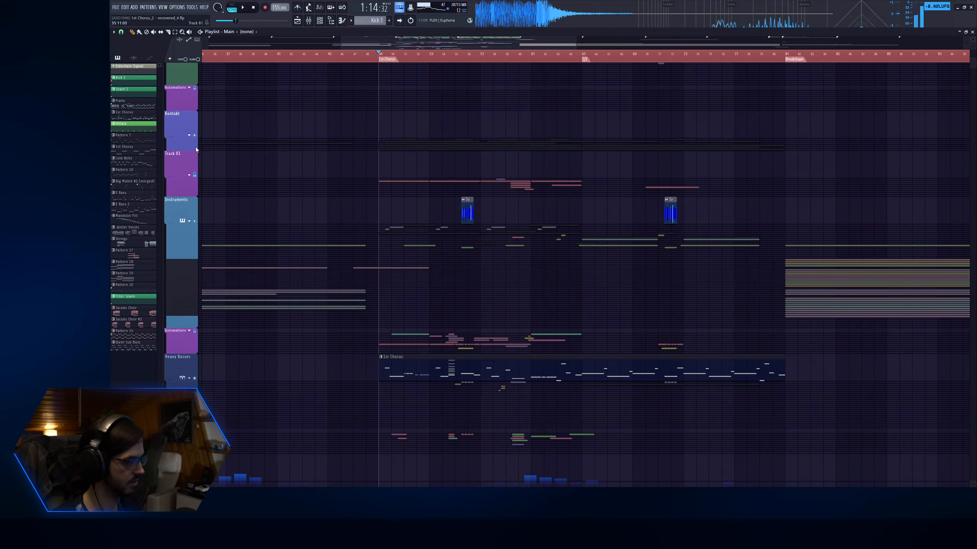
pyautogui.click(189, 136)
pyautogui.hotkey('ctrl', 's')
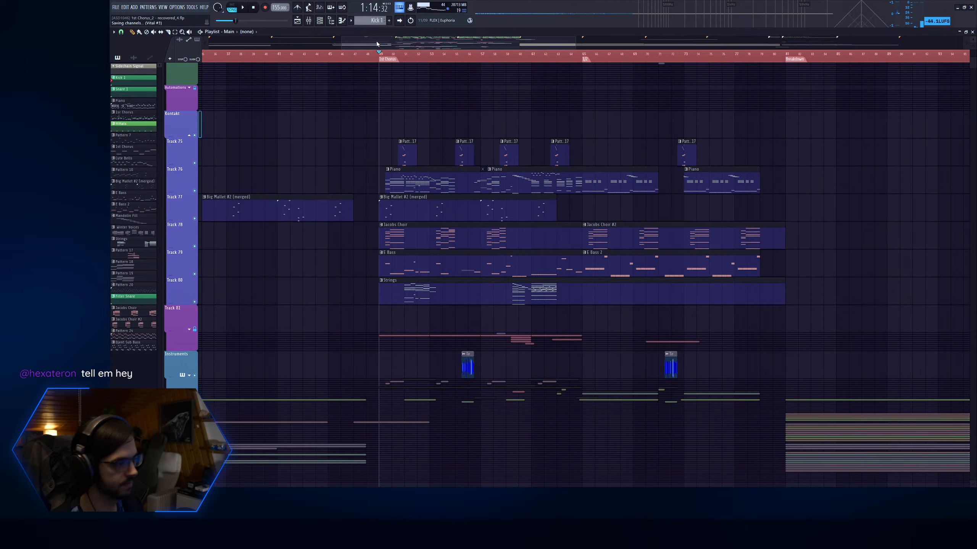
# Expand the Instruments track group in the playlist and examine its clips across the 1st Chorus
pyautogui.press('F5')
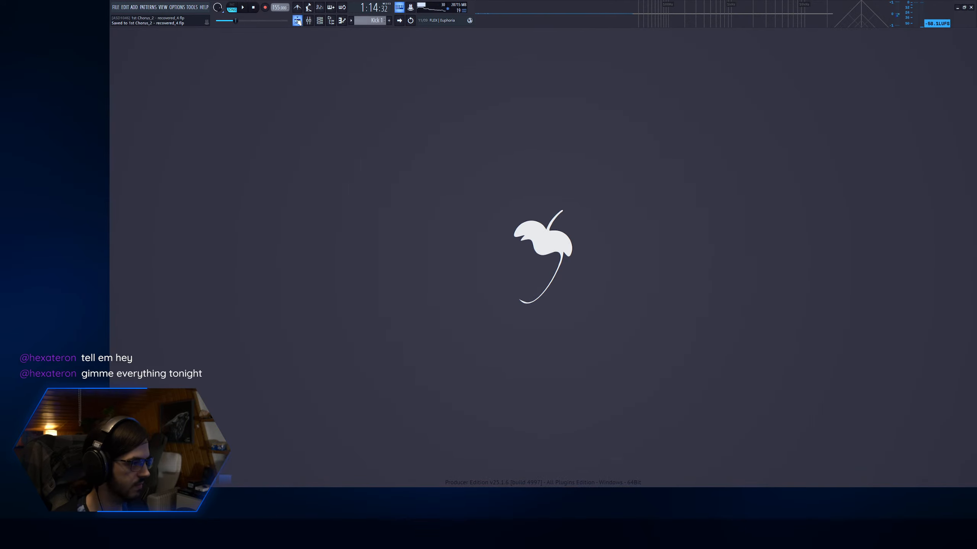
pyautogui.press('F5')
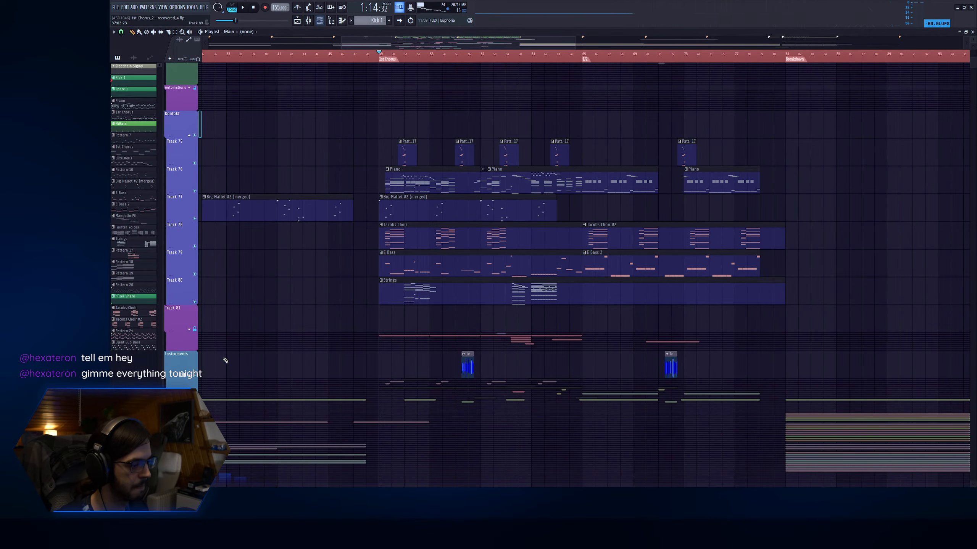
pyautogui.click(189, 376)
pyautogui.keyDown('ctrl'); pyautogui.rightClick(285, 319); pyautogui.keyUp('ctrl')
pyautogui.scroll(-2, 384, 299)
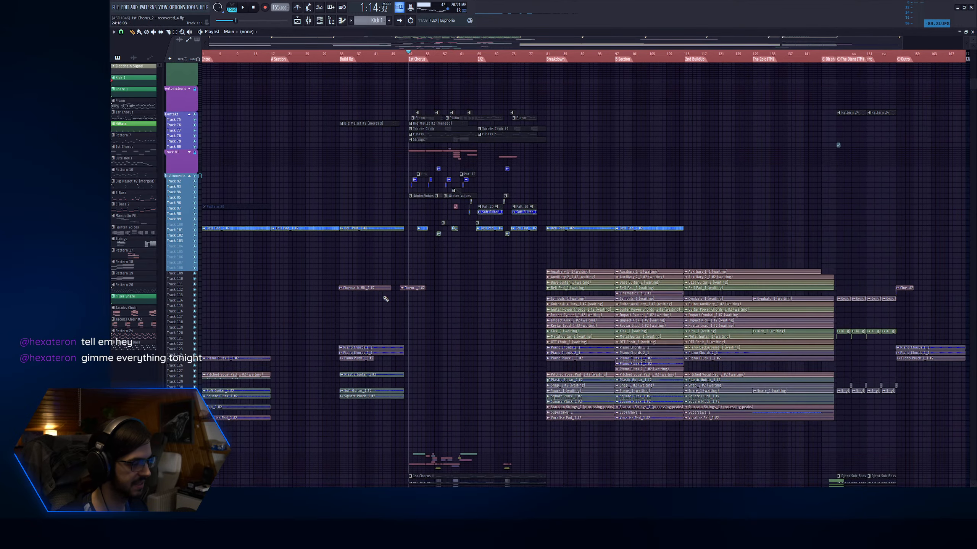
pyautogui.keyDown('ctrl'); pyautogui.rightClick(496, 210); pyautogui.keyUp('ctrl')
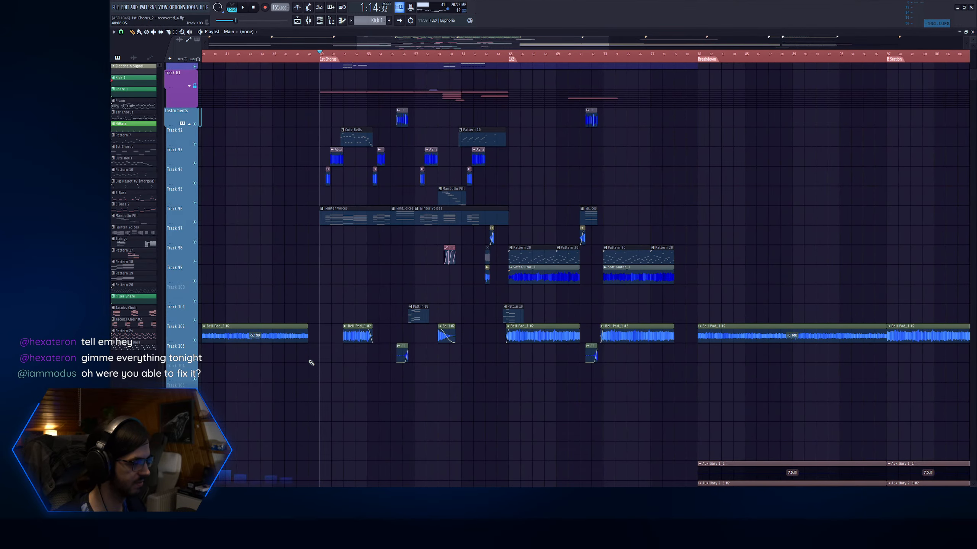
pyautogui.moveTo(310, 363); pyautogui.dragTo(756, 158)
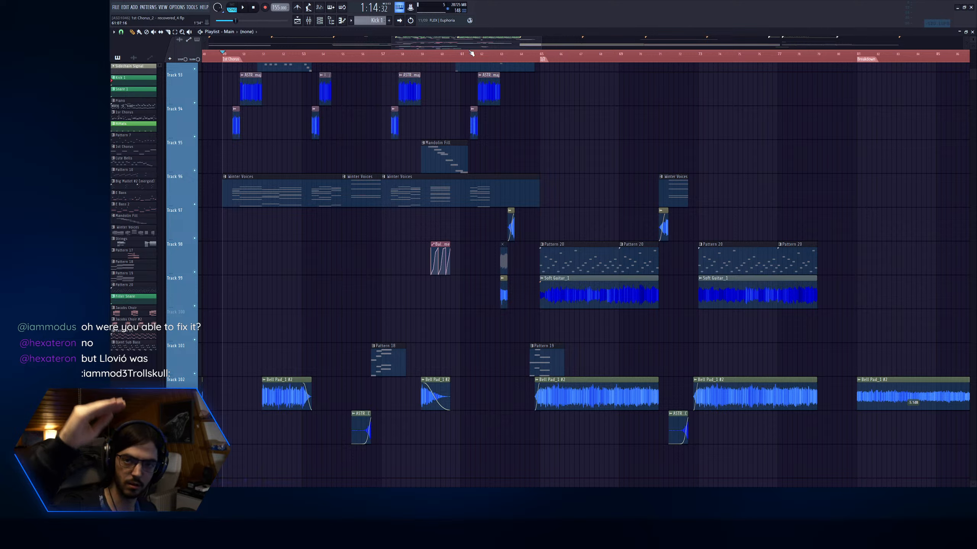
# Reopen the channel rack, move it up beside the middle of the playlist, and filter it to Audio channels
pyautogui.click(331, 20)
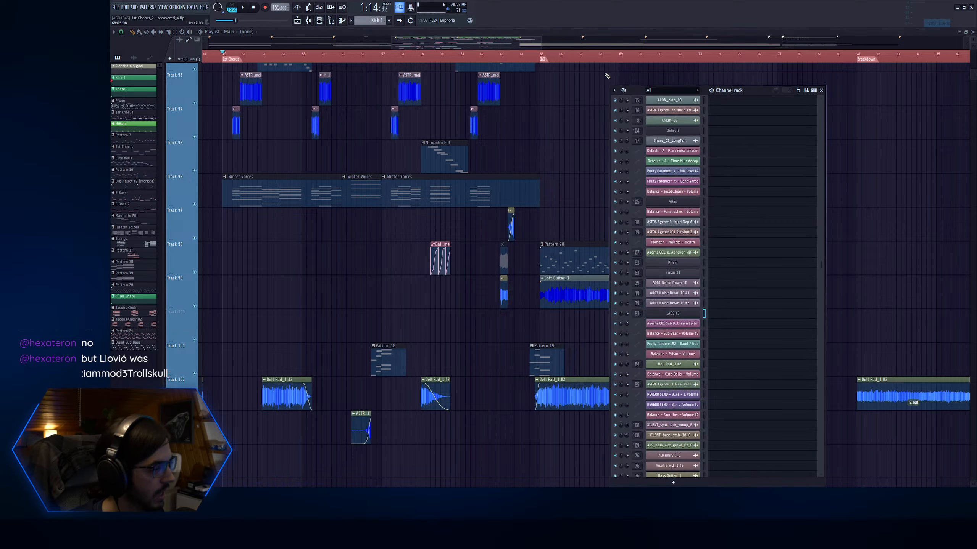
pyautogui.moveTo(634, 37); pyautogui.dragTo(516, 47)
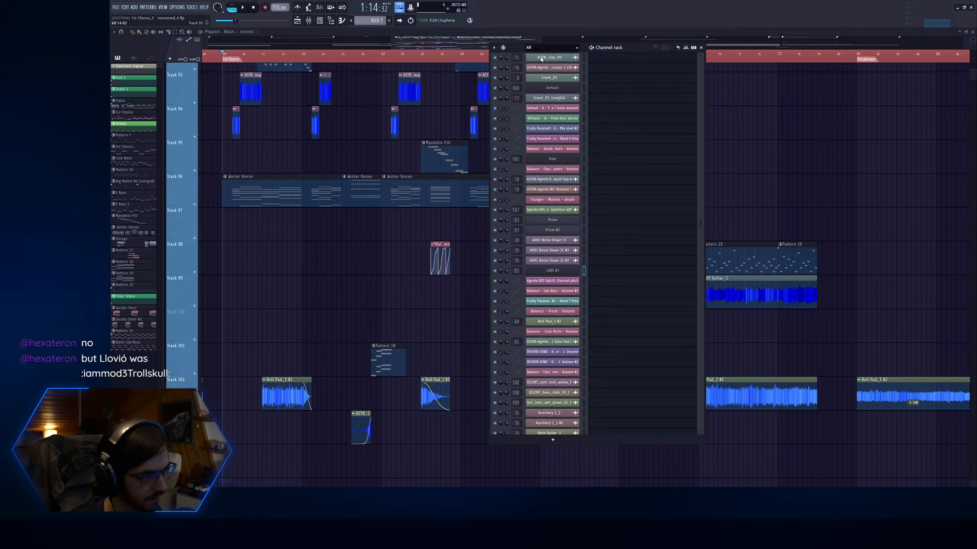
pyautogui.scroll(6, 542, 48)
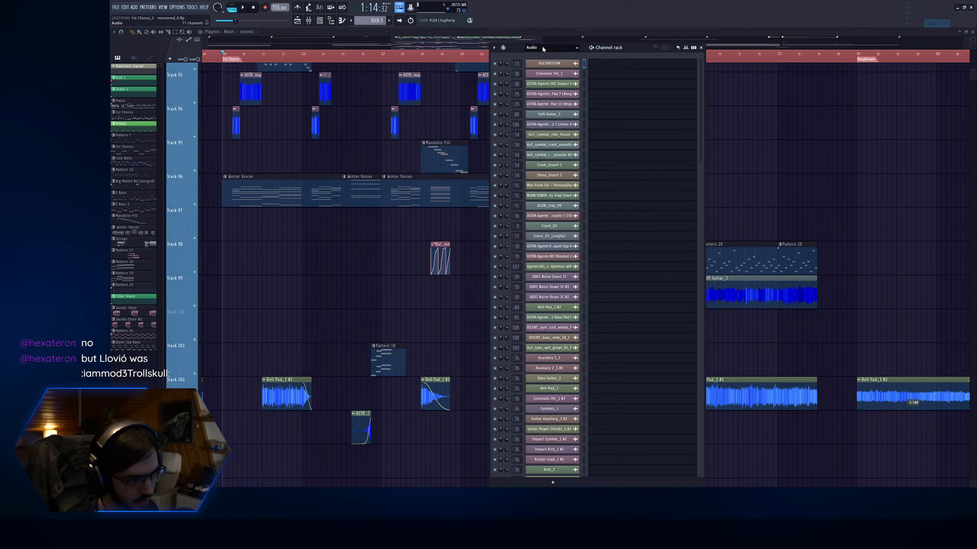
# Show all channel types in the channel rack and move the rack up and slightly to the right over the playlist
pyautogui.scroll(-1, 537, 49)
pyautogui.moveTo(511, 49); pyautogui.dragTo(566, 34)
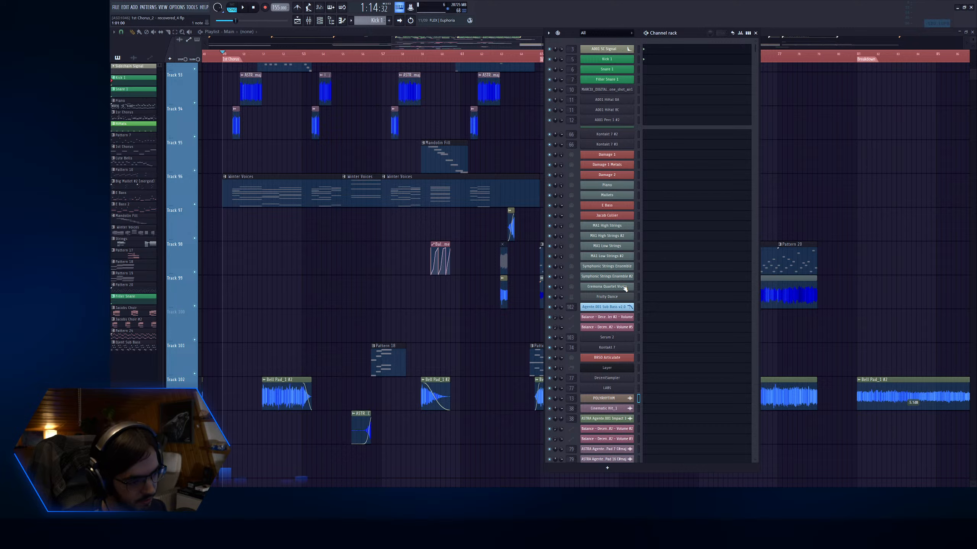
pyautogui.scroll(-5, 622, 192)
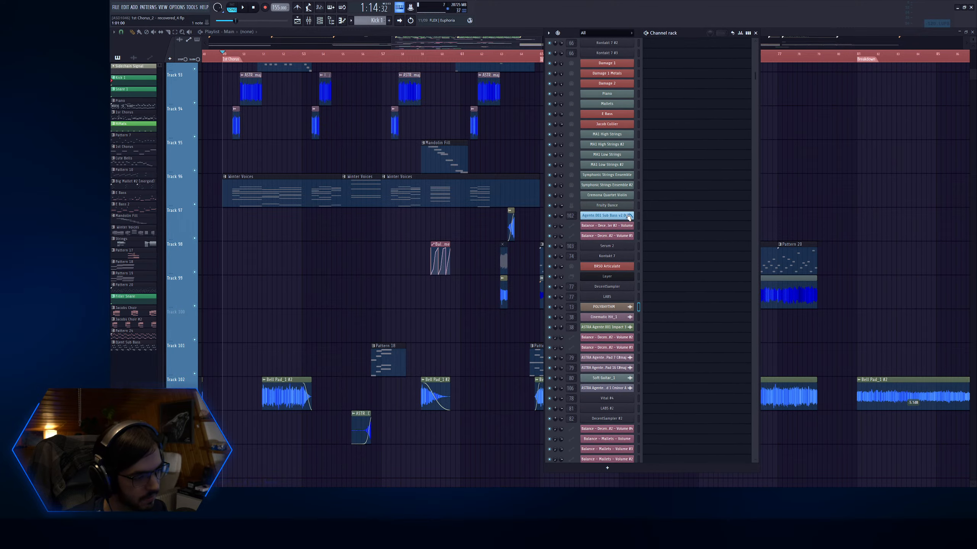
# Inspect the DecentSampler #2 volume automation clips, close their editor, and look through the remaining channels down to the end of the rack
pyautogui.click(611, 227)
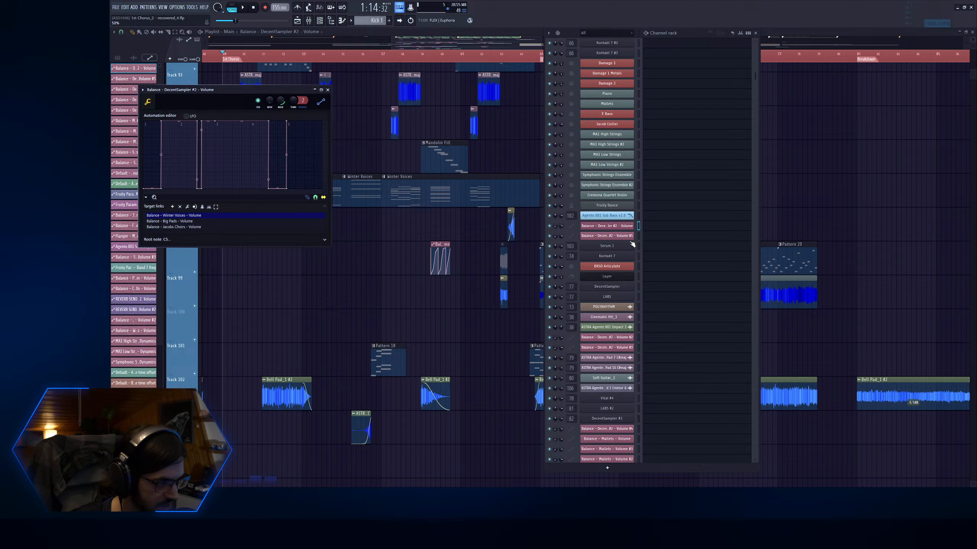
pyautogui.click(629, 237)
pyautogui.click(625, 246)
pyautogui.press('Escape')
pyautogui.scroll(-15, 616, 200)
pyautogui.scroll(-20, 616, 269)
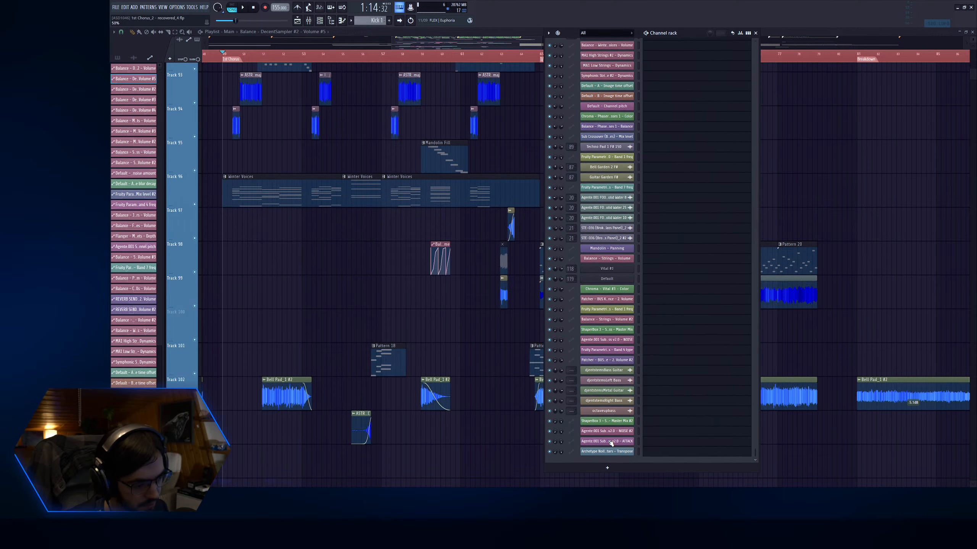
# Close the channel rack and show the whole song in the playlist
pyautogui.press('F6')
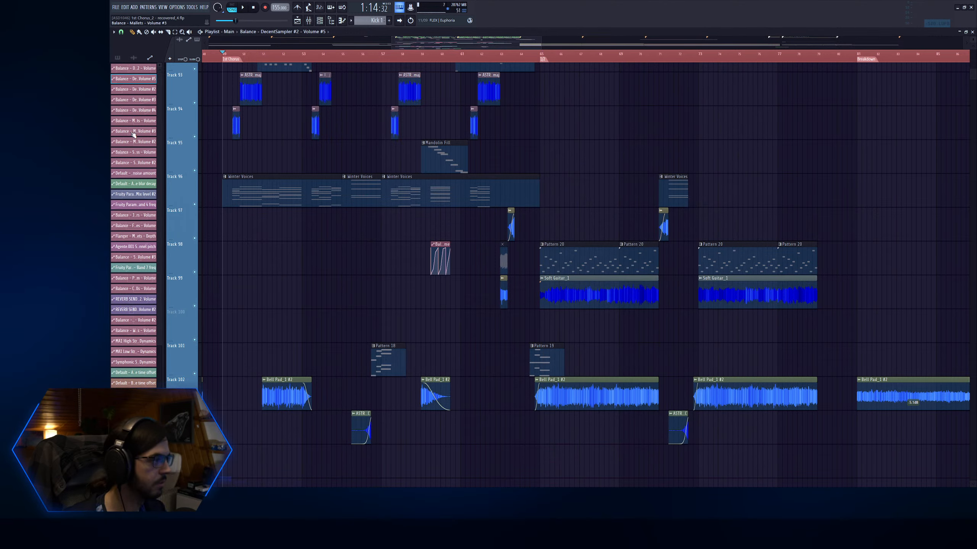
pyautogui.moveTo(454, 44); pyautogui.dragTo(447, 54)
pyautogui.keyDown('ctrl'); pyautogui.rightClick(327, 150); pyautogui.keyUp('ctrl')
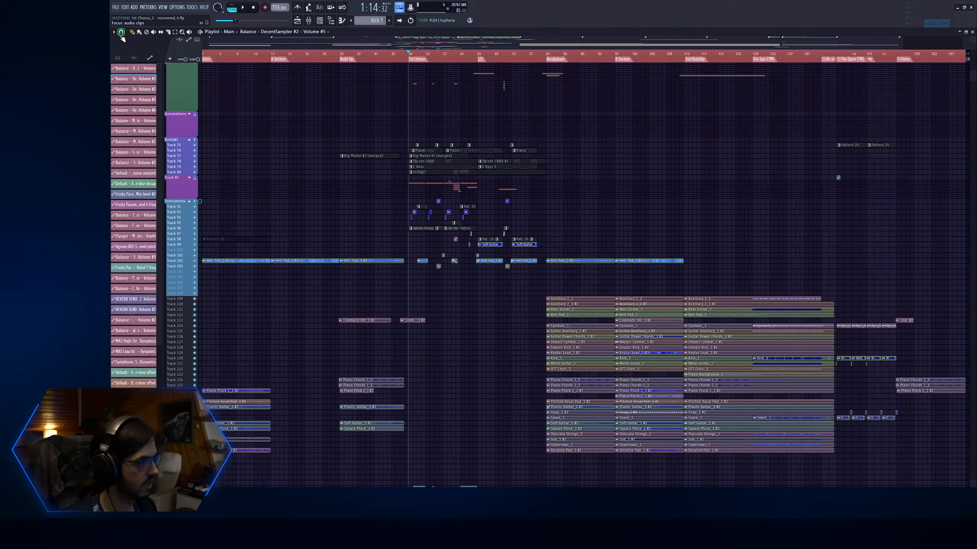
# Reopen the channel rack, reposition it slightly, examine the channels from the end upward, and close it
pyautogui.click(320, 20)
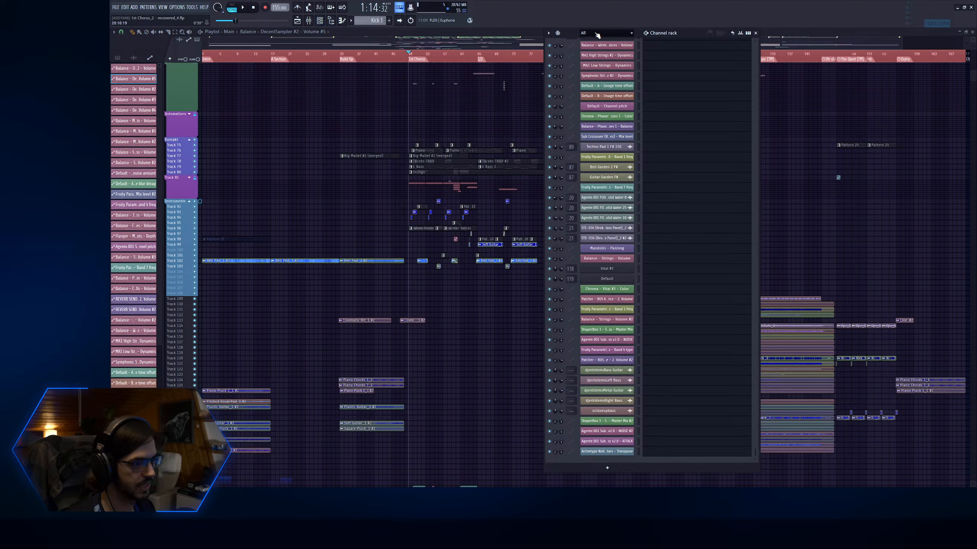
pyautogui.scroll(10, 680, 157)
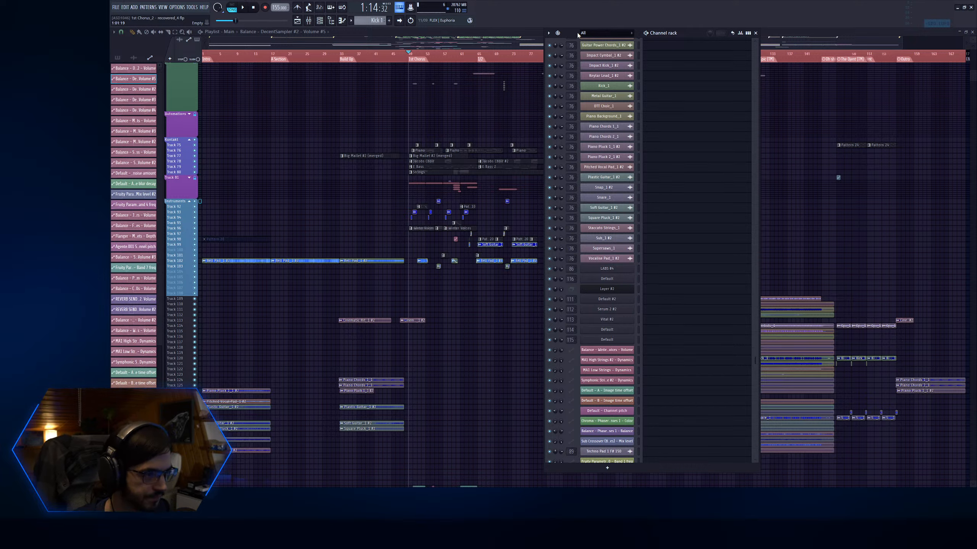
pyautogui.moveTo(578, 35); pyautogui.dragTo(571, 42)
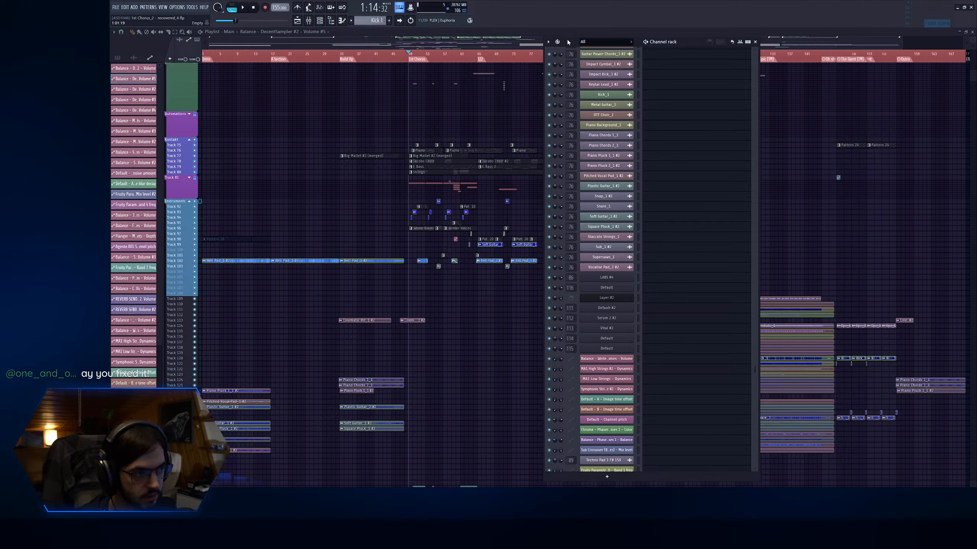
pyautogui.moveTo(568, 40); pyautogui.dragTo(570, 36)
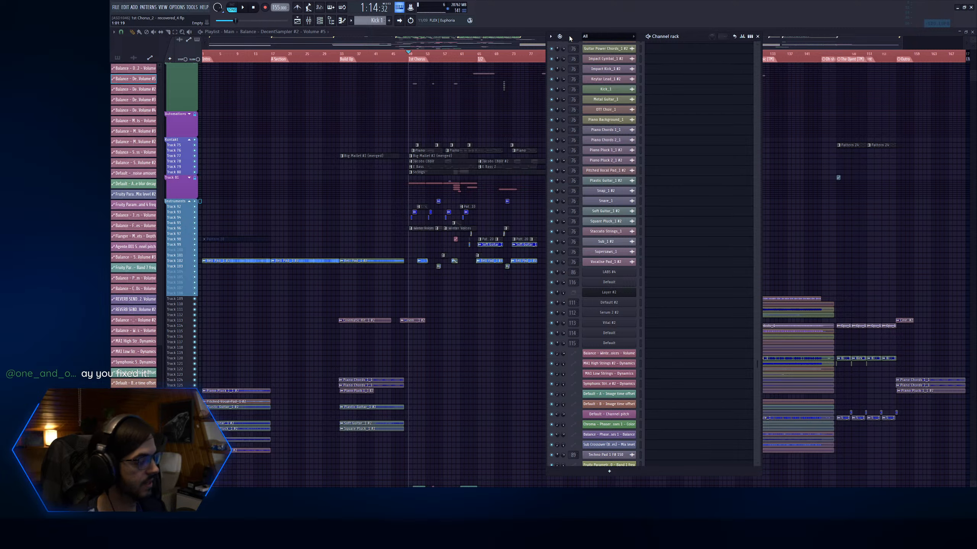
pyautogui.scroll(15, 649, 255)
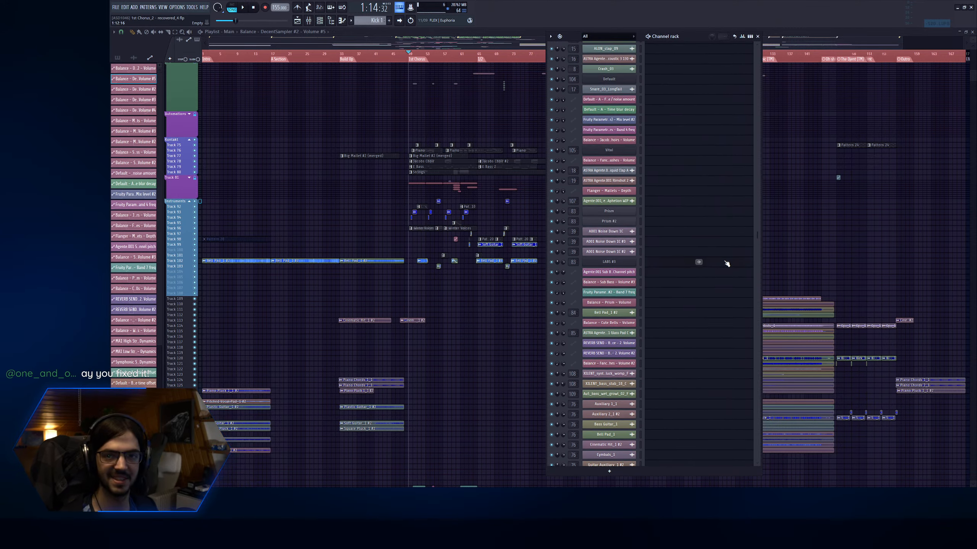
pyautogui.press('F6')
# Play the song from the 1st Chorus marker and stop playback
pyautogui.press('space')
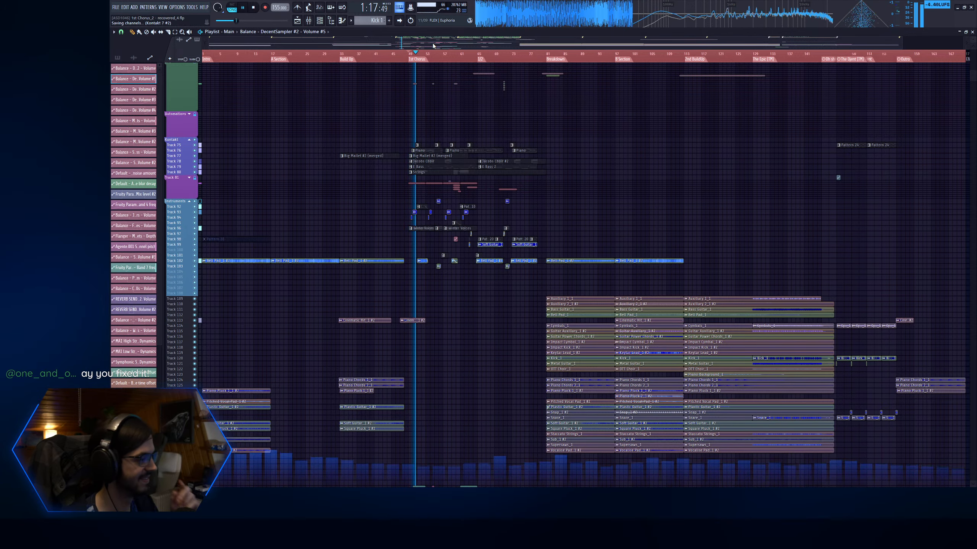
pyautogui.scroll(10, 460, 221)
pyautogui.press('space')
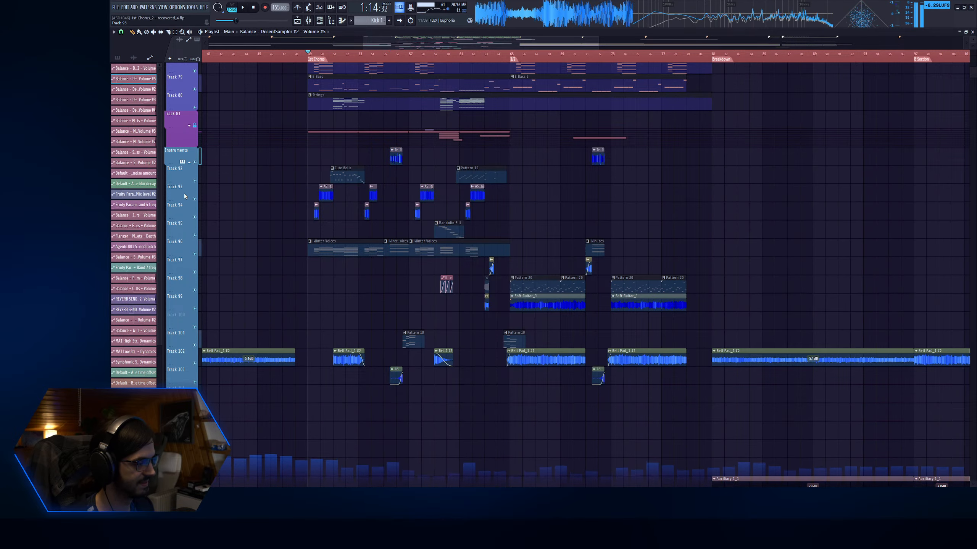
pyautogui.click(253, 7)
pyautogui.scroll(-1, 376, 157)
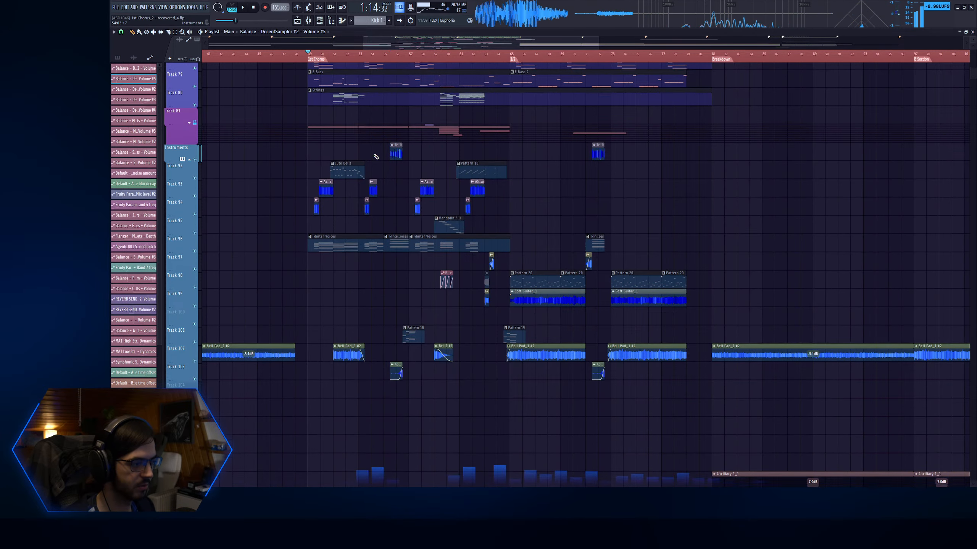
# Place the playhead at the start of the Mandolin Fill clip and solo its track, Track 95
pyautogui.scroll(-2, 375, 157)
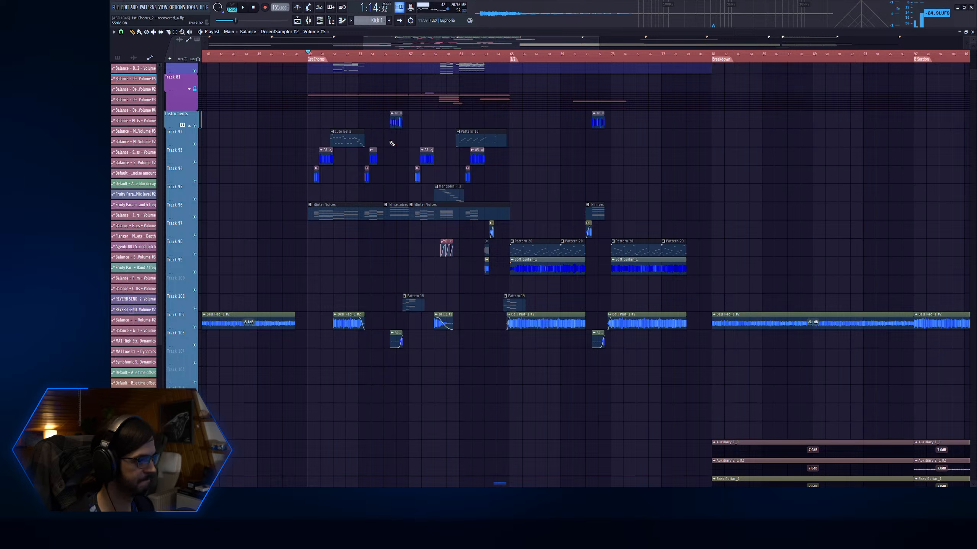
pyautogui.click(435, 55)
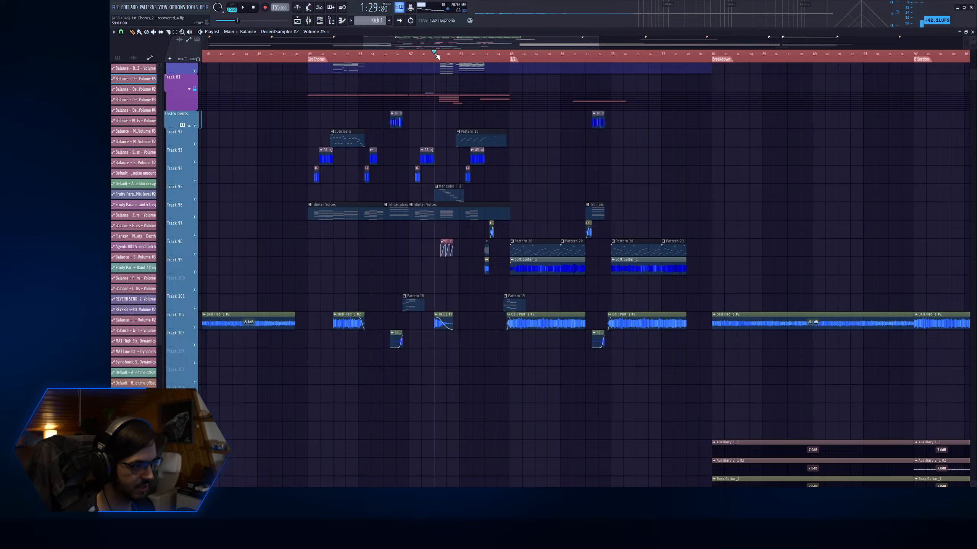
pyautogui.rightClick(194, 199)
pyautogui.moveTo(364, 313); pyautogui.dragTo(578, 156)
pyautogui.scroll(-4, 489, 199)
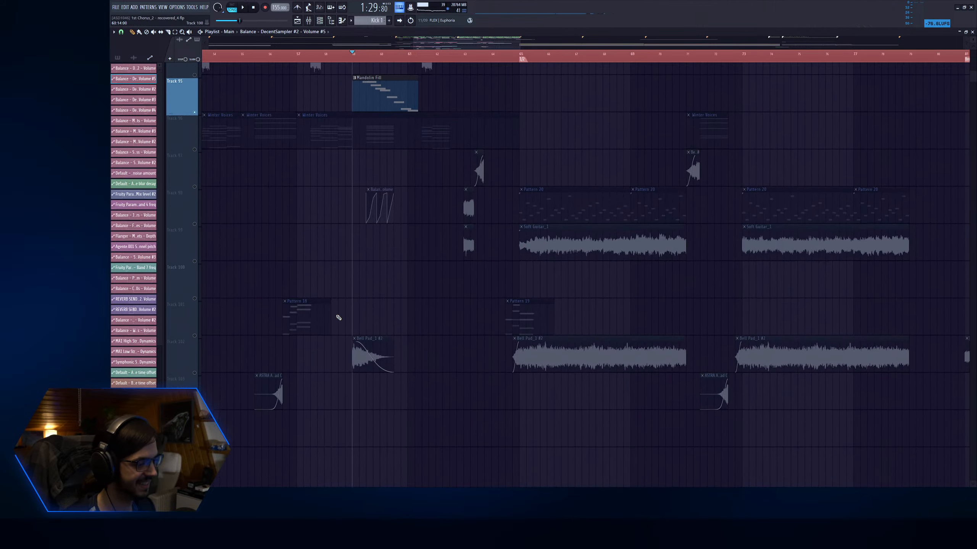
# Insert an empty playlist track below Track 101 and solo Track 101
pyautogui.press('shift+Insert')
pyautogui.rightClick(194, 328)
# Play the soloed Track 101 from the start of the Pattern 18 clip and stop playback
pyautogui.scroll(-1, 274, 231)
pyautogui.click(289, 54)
pyautogui.press('space')
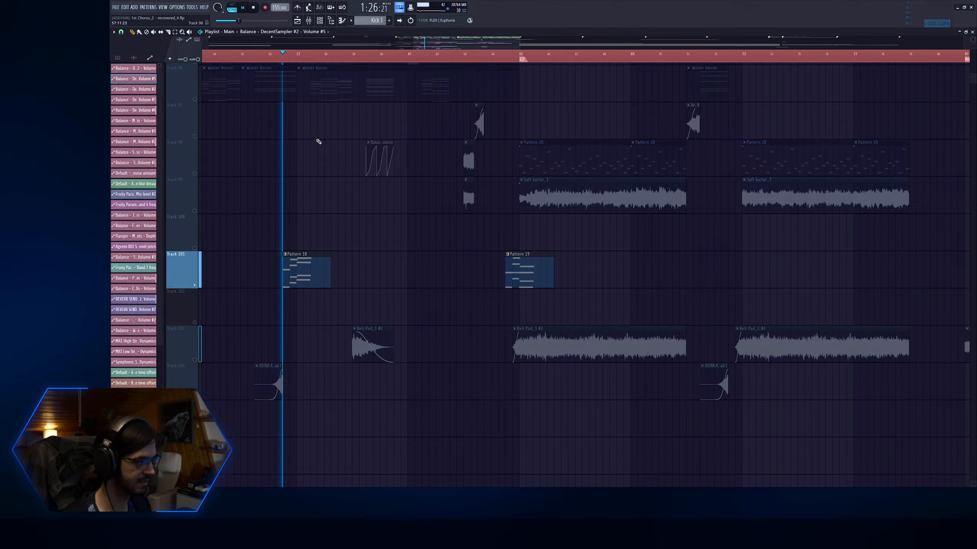
pyautogui.scroll(-3, 331, 138)
pyautogui.scroll(-2, 335, 135)
pyautogui.press('space')
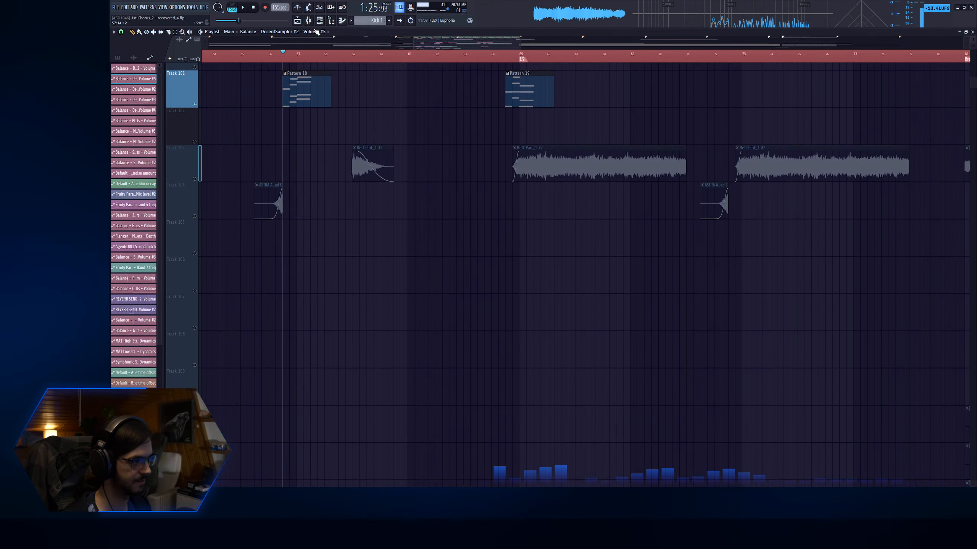
# Check the Prism and Prism #2 channels in the channel rack, close it, and briefly replay the soloed track
pyautogui.press('F6')
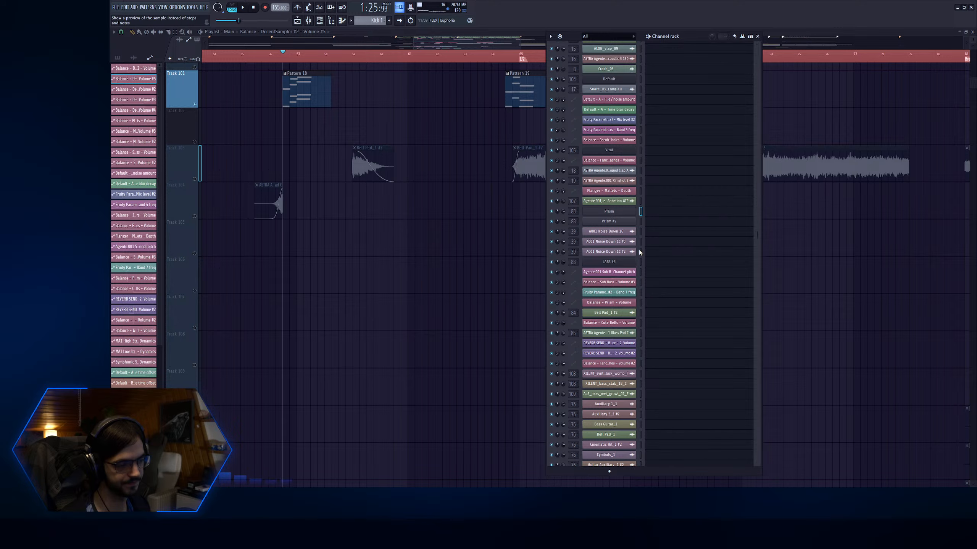
pyautogui.click(477, 44)
pyautogui.click(319, 20)
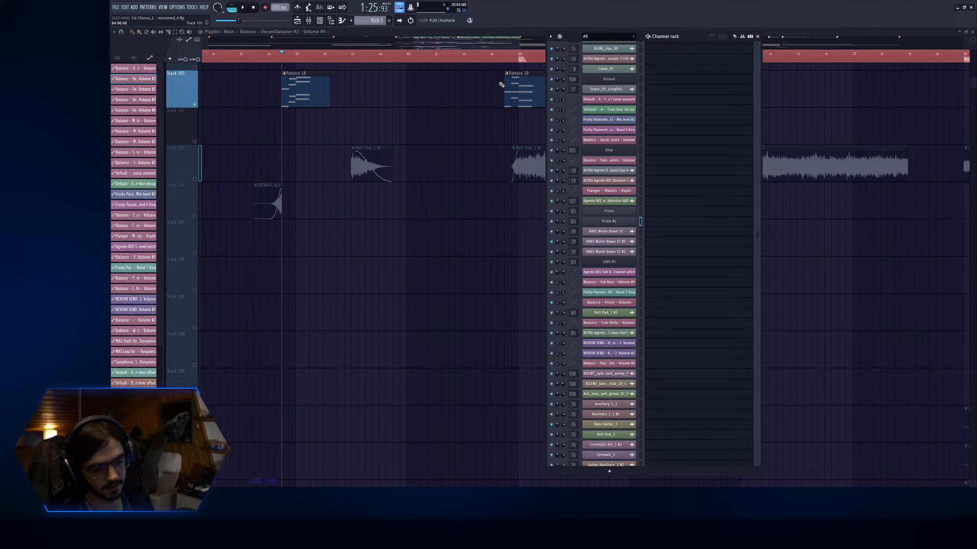
pyautogui.moveTo(502, 78); pyautogui.dragTo(548, 78)
pyautogui.press('space')
pyautogui.press('space')
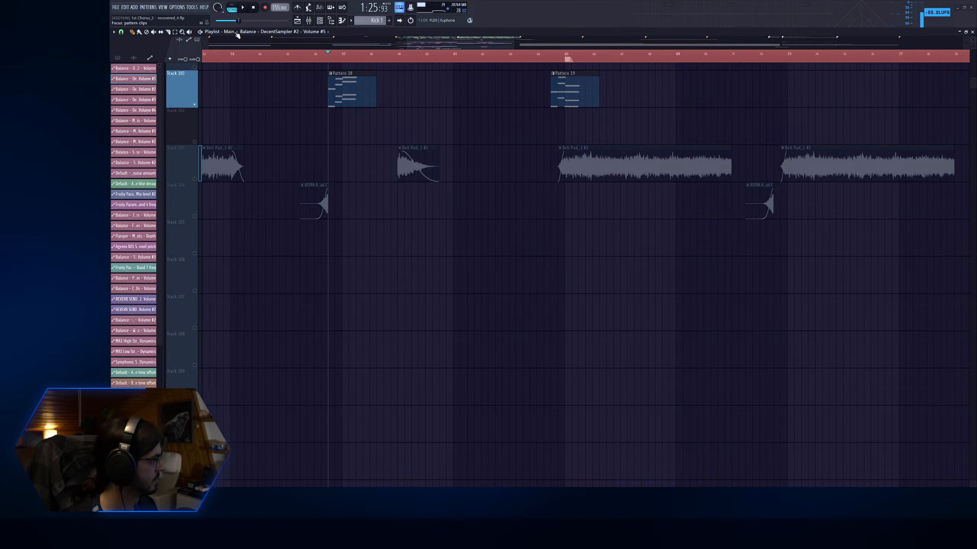
# Arm recording and capture the Pattern 18 clip as audio on the empty track below it, stopping after its tail
pyautogui.click(265, 8)
pyautogui.scroll(-1, 353, 97)
pyautogui.press('space')
pyautogui.scroll(1, 301, 107)
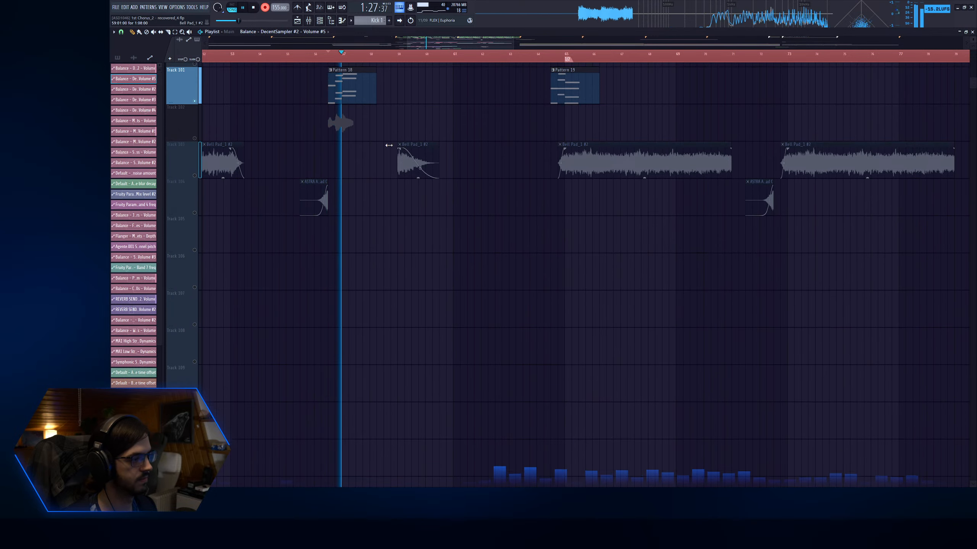
pyautogui.click(254, 8)
# Record the Pattern 19 clip as audio through its decay, stop playback, and disarm recording
pyautogui.press('space')
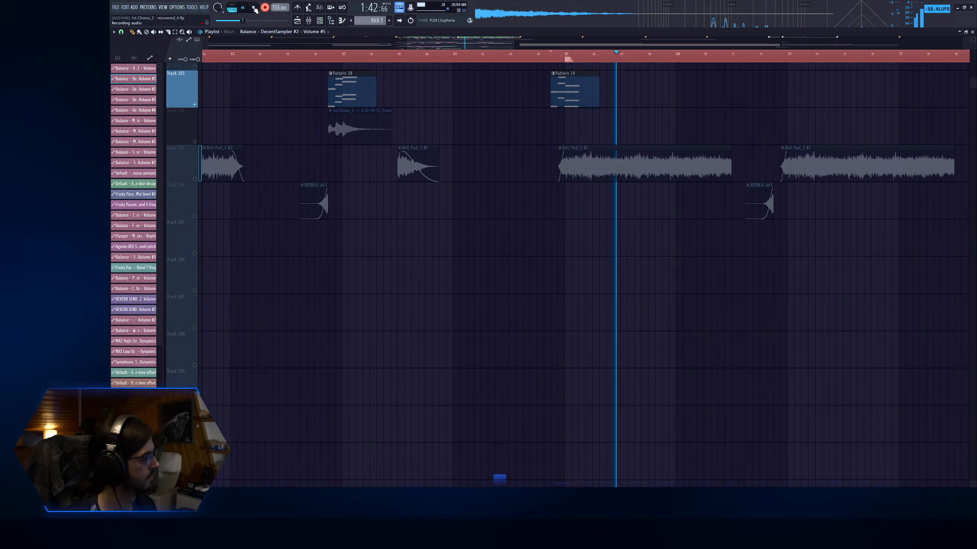
pyautogui.scroll(1, 452, 120)
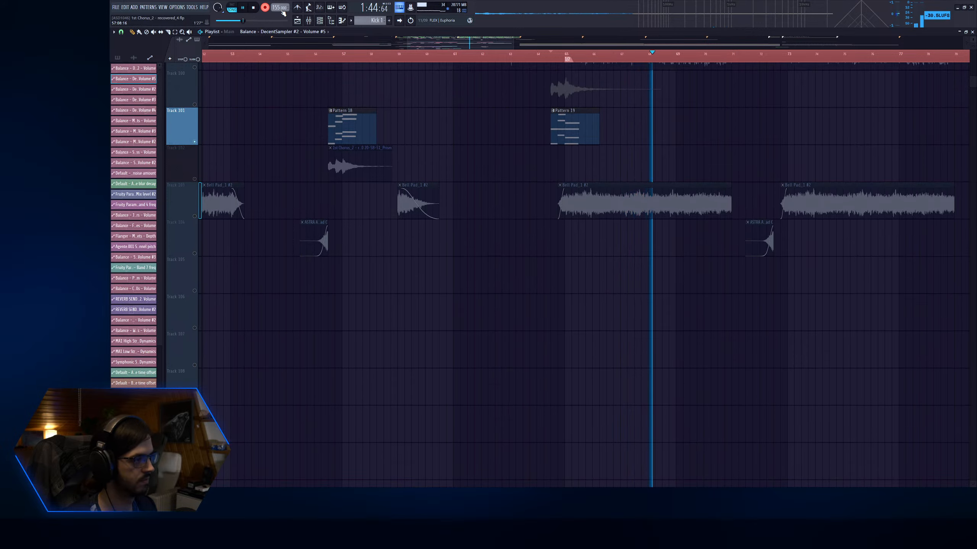
pyautogui.click(252, 7)
pyautogui.click(265, 7)
# Return the playhead to the start of Pattern 18 and open the pattern in the piano roll
pyautogui.click(328, 54)
pyautogui.click(347, 132)
pyautogui.doubleClick(347, 132)
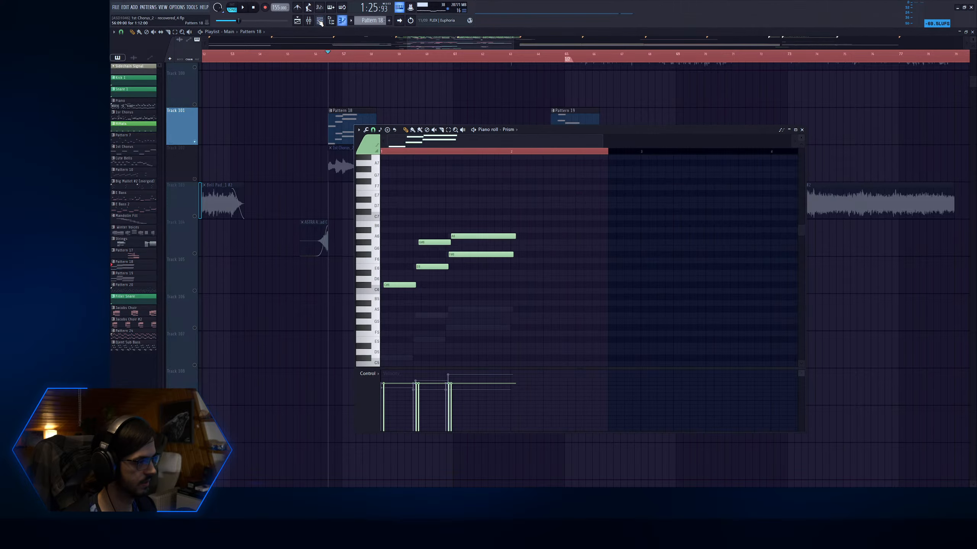
# Delete the Prism, Prism #2 and LABS #3 channels that hold Pattern 18's notes from the channel rack
pyautogui.scroll(15, 689, 135)
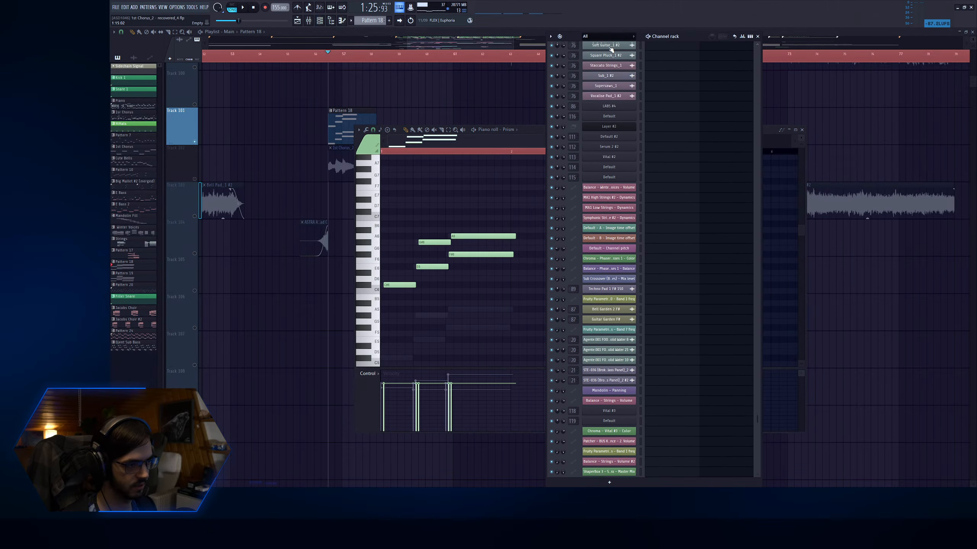
pyautogui.scroll(15, 698, 152)
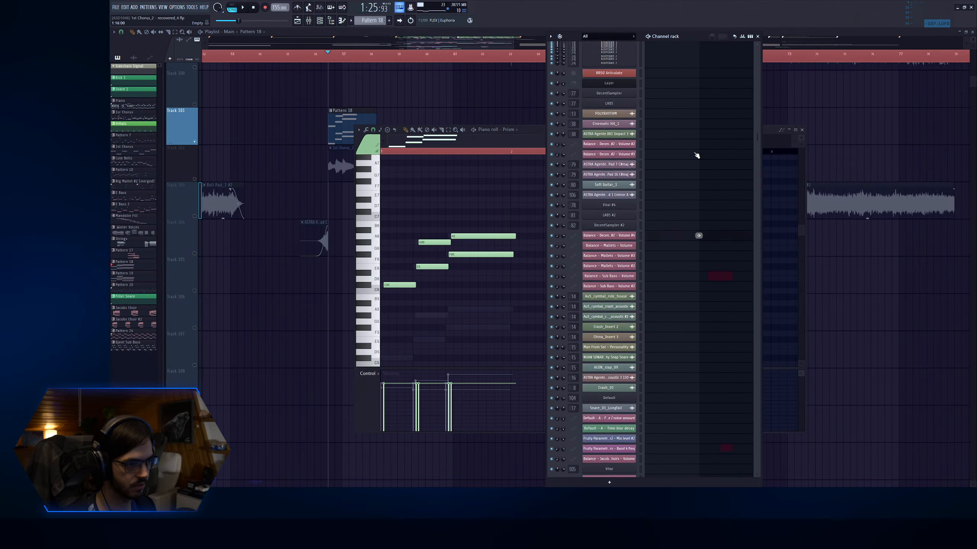
pyautogui.scroll(-12, 696, 157)
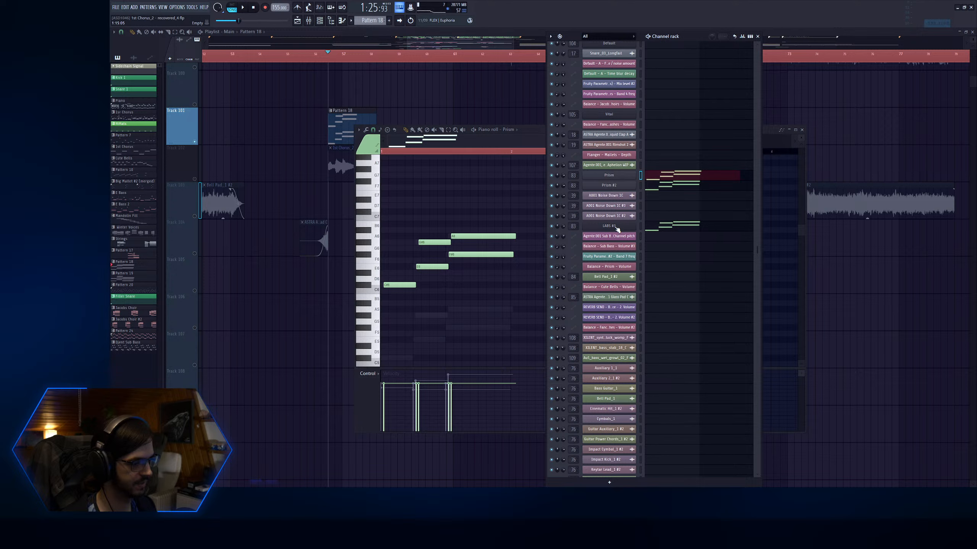
pyautogui.click(640, 178)
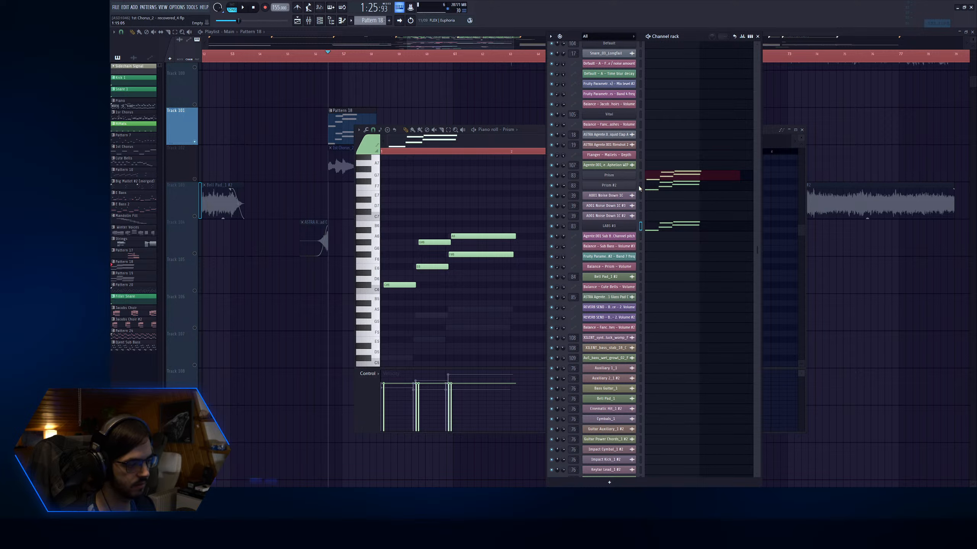
pyautogui.click(563, 80)
pyautogui.click(492, 173)
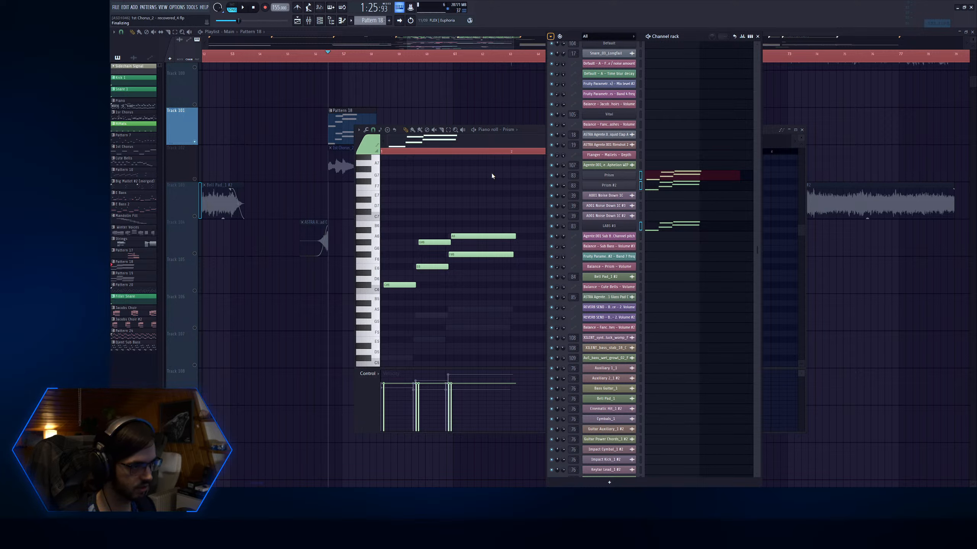
# Delete the Pattern 18 and Pattern 19 clips from Track 101 and enable all playlist tracks again
pyautogui.click(460, 45)
pyautogui.rightClick(344, 134)
pyautogui.rightClick(573, 129)
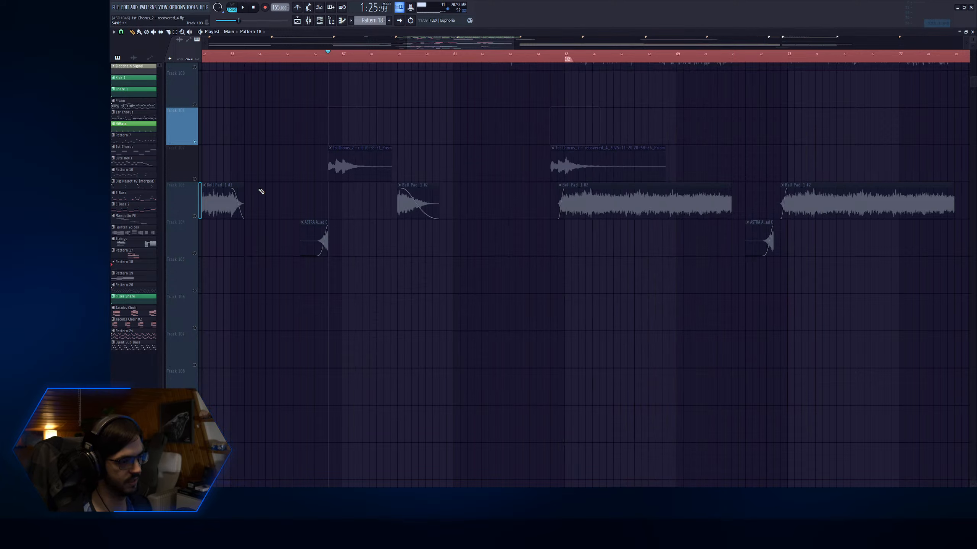
pyautogui.click(195, 179)
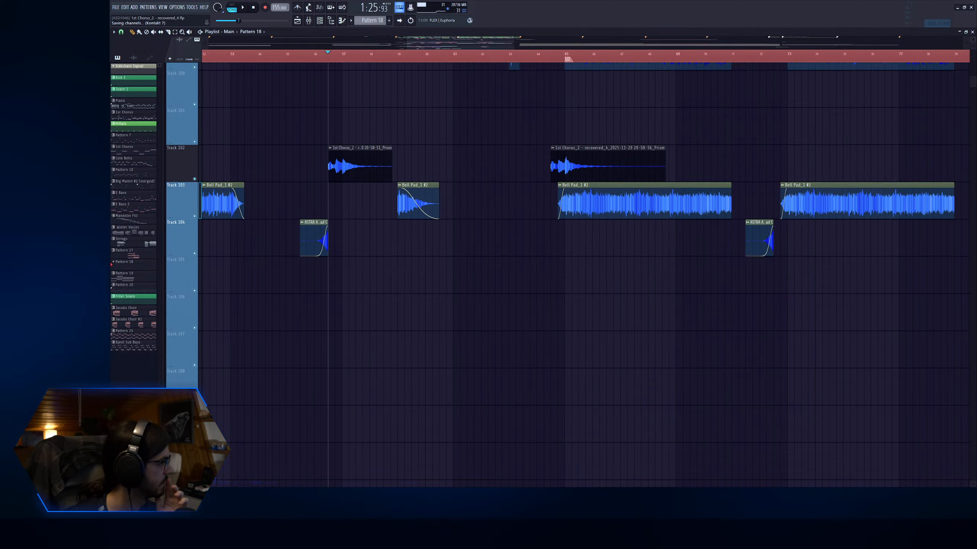
# Open the channel settings of the audio clip recorded from Pattern 19 and route it to mixer track 83, Prism
pyautogui.doubleClick(617, 171)
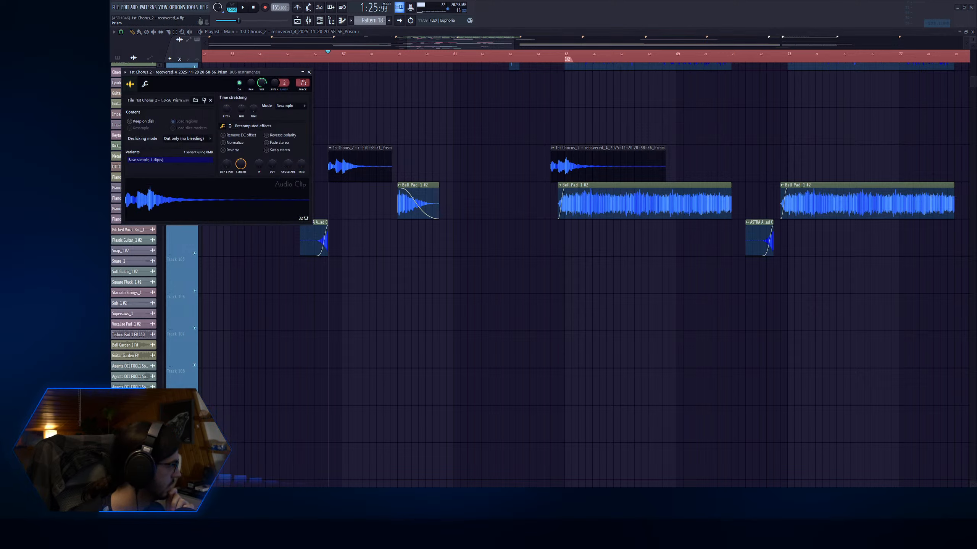
pyautogui.hotkey('ctrl', 'l')
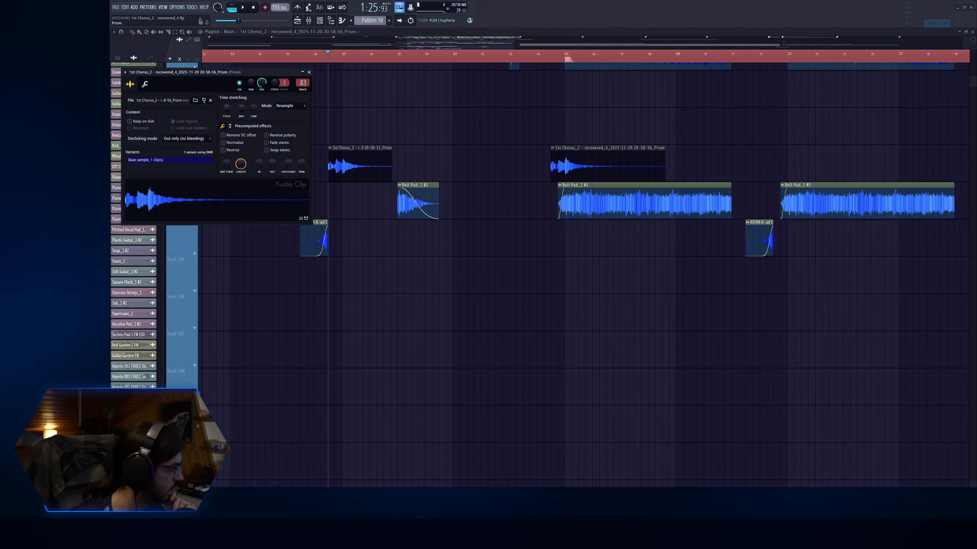
# Close the audio clip's channel settings and survey the playlist tracks across the whole arrangement
pyautogui.press('Escape')
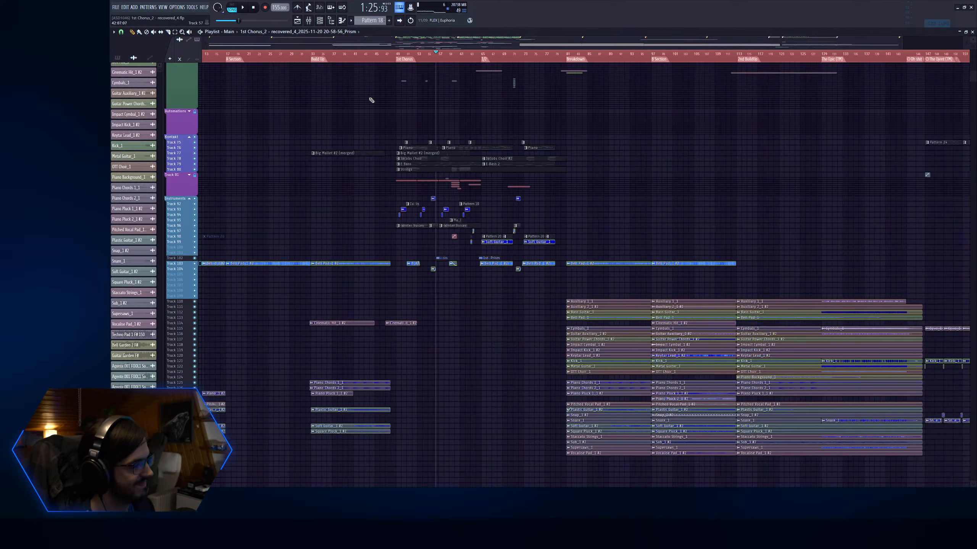
pyautogui.scroll(-2, 372, 100)
pyautogui.rightClick(194, 199)
pyautogui.rightClick(194, 198)
pyautogui.scroll(2, 295, 170)
pyautogui.scroll(3, 295, 170)
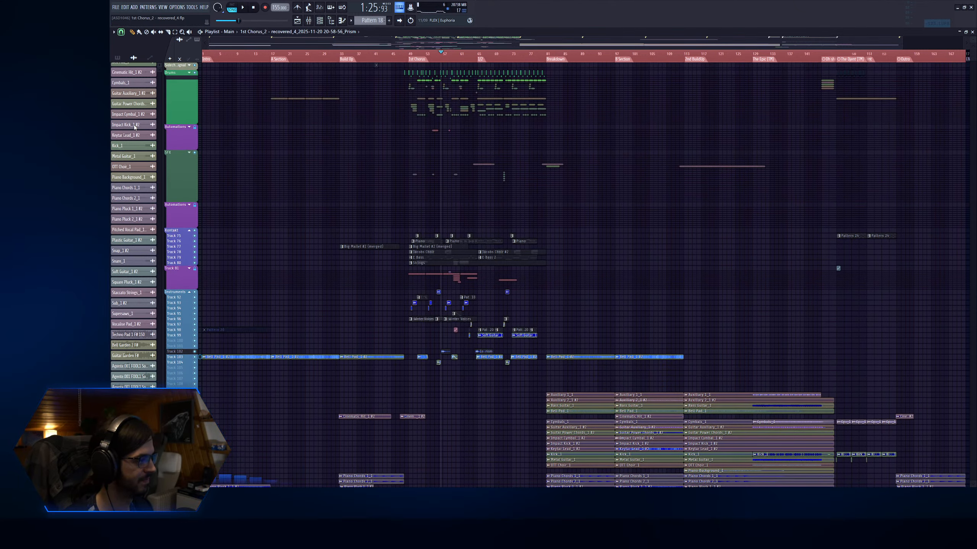
pyautogui.scroll(-1, 357, 140)
pyautogui.scroll(-1, 357, 140)
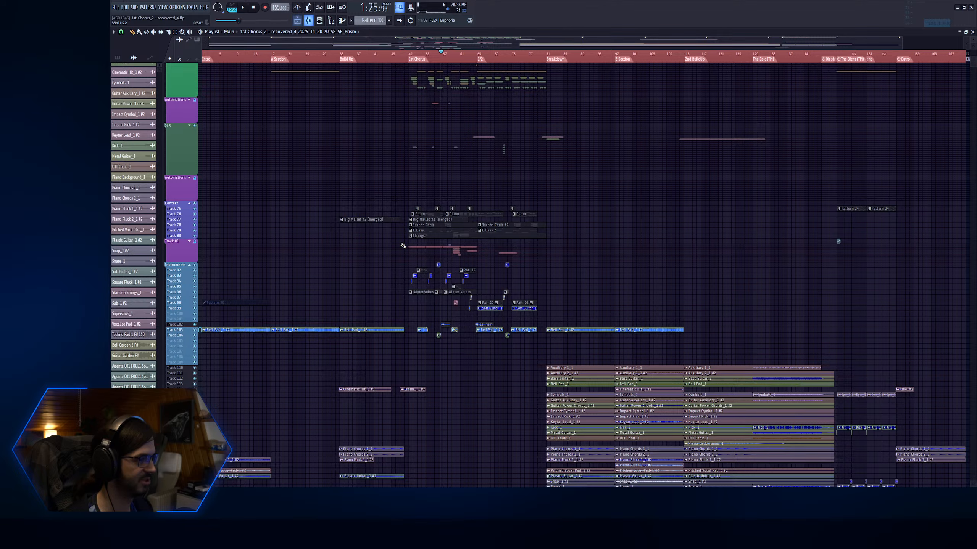
pyautogui.scroll(-2, 388, 245)
pyautogui.moveTo(372, 373); pyautogui.dragTo(571, 213)
pyautogui.scroll(-5, 572, 214)
pyautogui.scroll(1, 432, 111)
# Open the channel rack and review the channels in the Instruments group and in the full All list
pyautogui.click(320, 20)
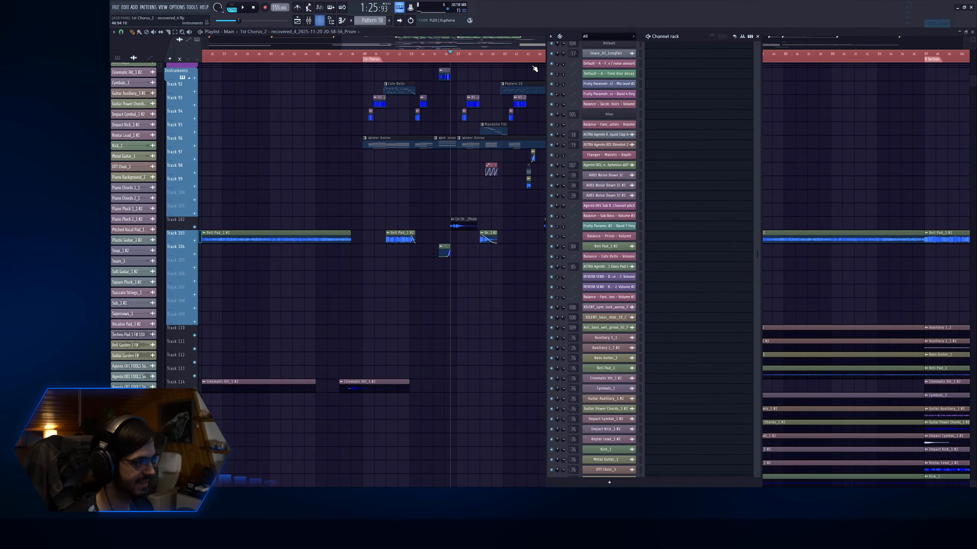
pyautogui.scroll(-2, 596, 37)
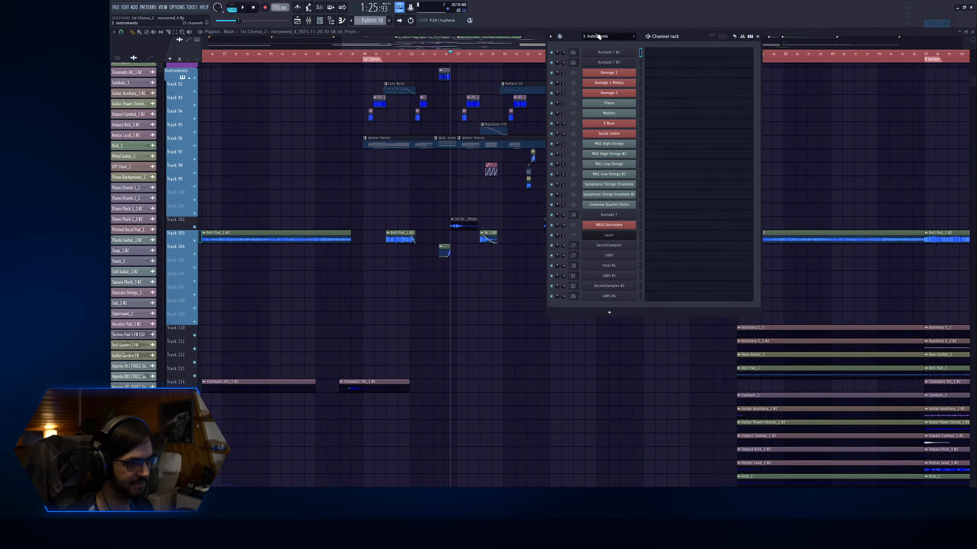
pyautogui.scroll(-2, 598, 38)
pyautogui.scroll(4, 598, 39)
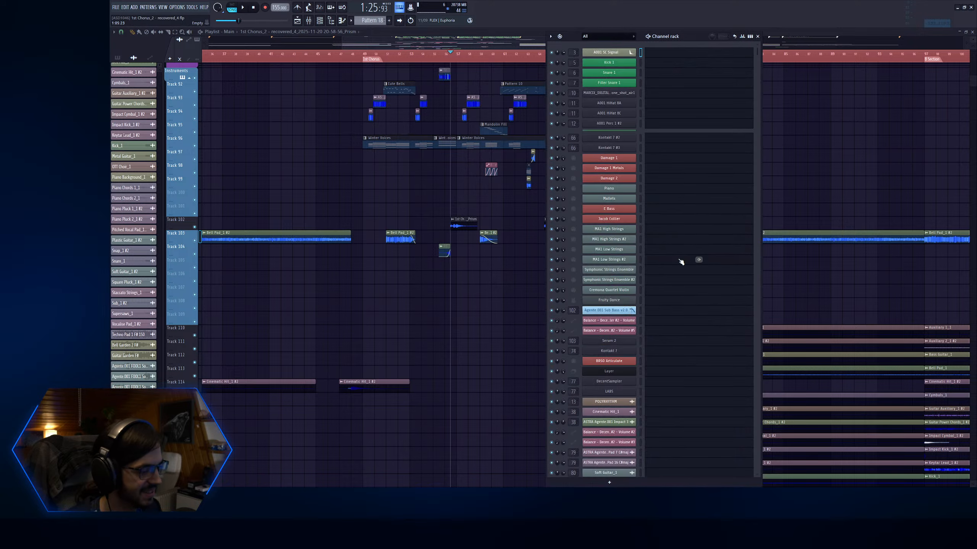
pyautogui.scroll(-1, 684, 218)
pyautogui.scroll(-4, 681, 215)
# Close the channel rack, save the project and reopen 1st Chorus_2 - recovered_4.flp
pyautogui.press('F6')
pyautogui.hotkey('ctrl', 's')
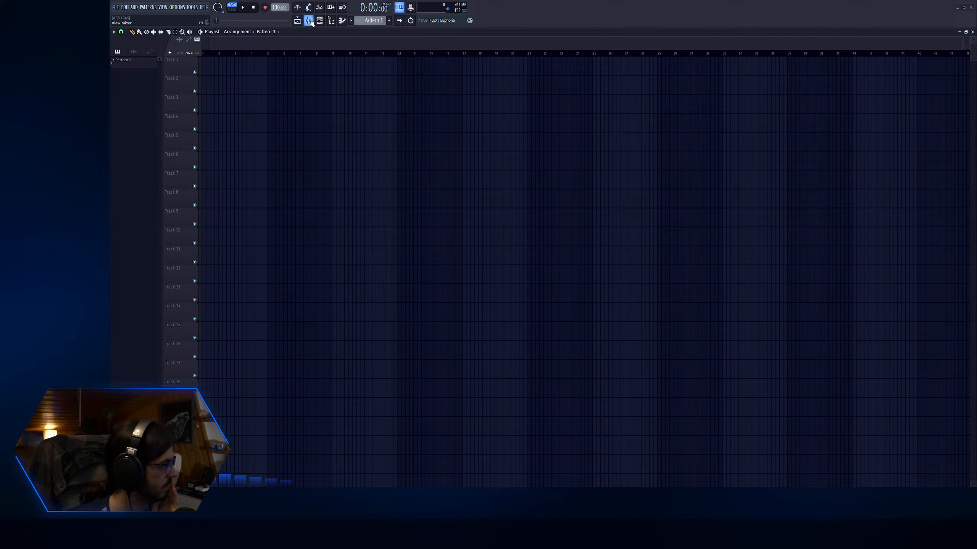
pyautogui.doubleClick(456, 209)
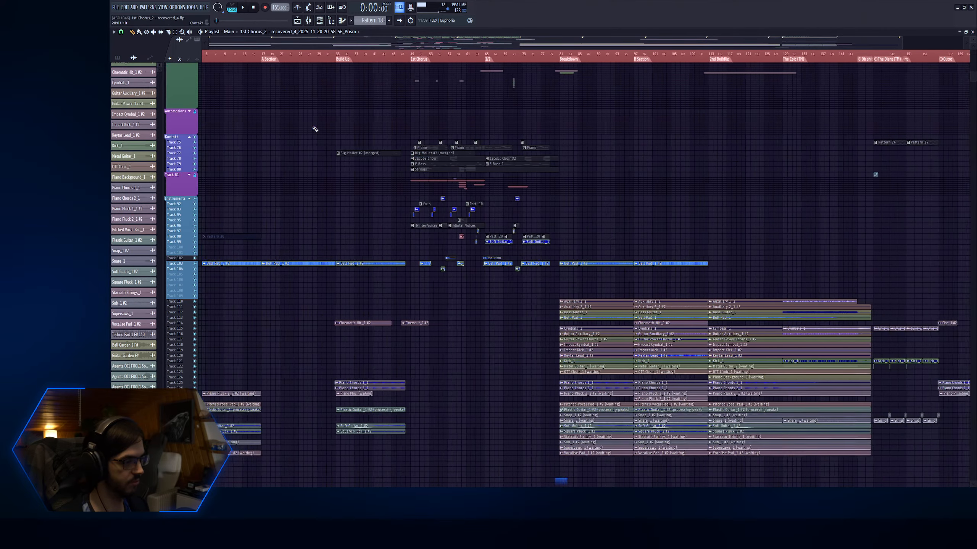
# Play the song from the 1st Chorus and switch the playlist's picker from audio clips to patterns
pyautogui.scroll(1, 570, 99)
pyautogui.press('space')
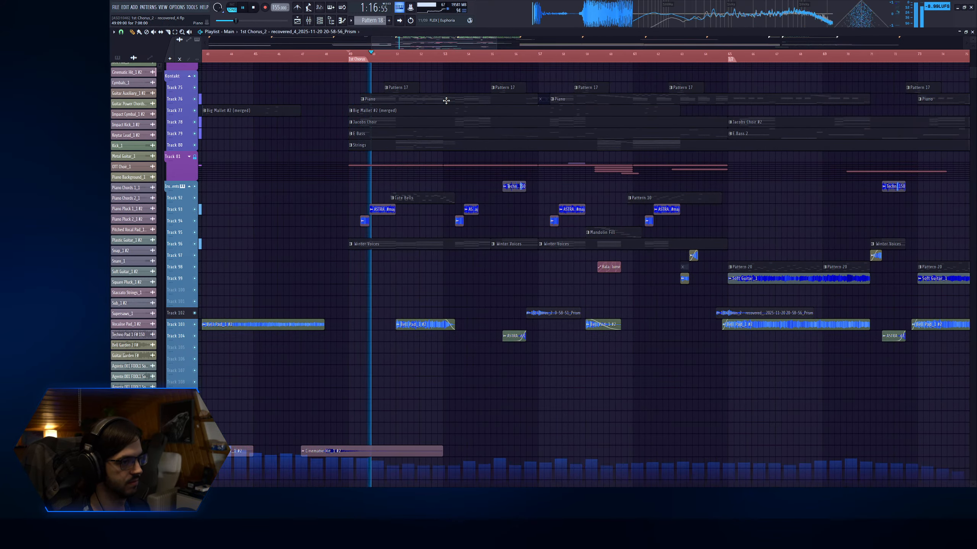
pyautogui.press('F5')
pyautogui.click(302, 21)
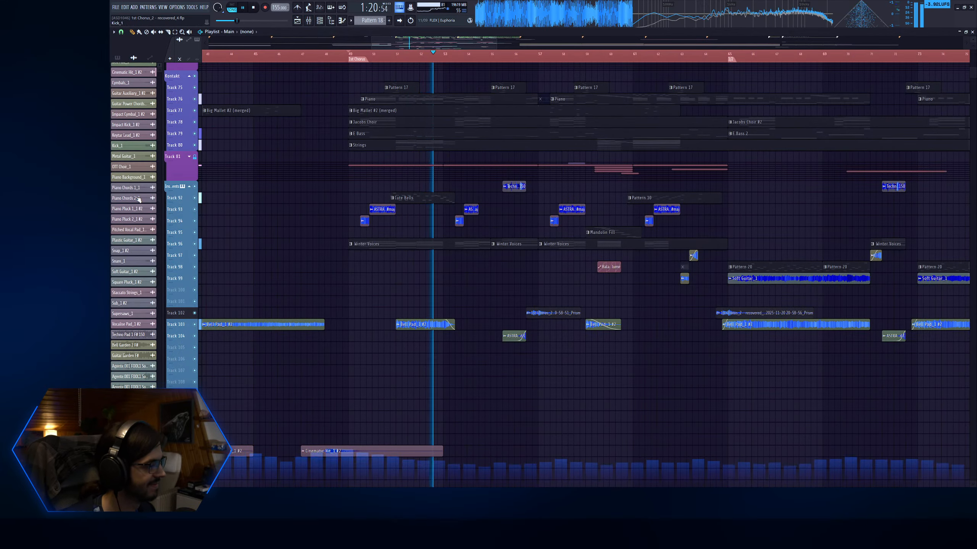
pyautogui.scroll(-10, 132, 175)
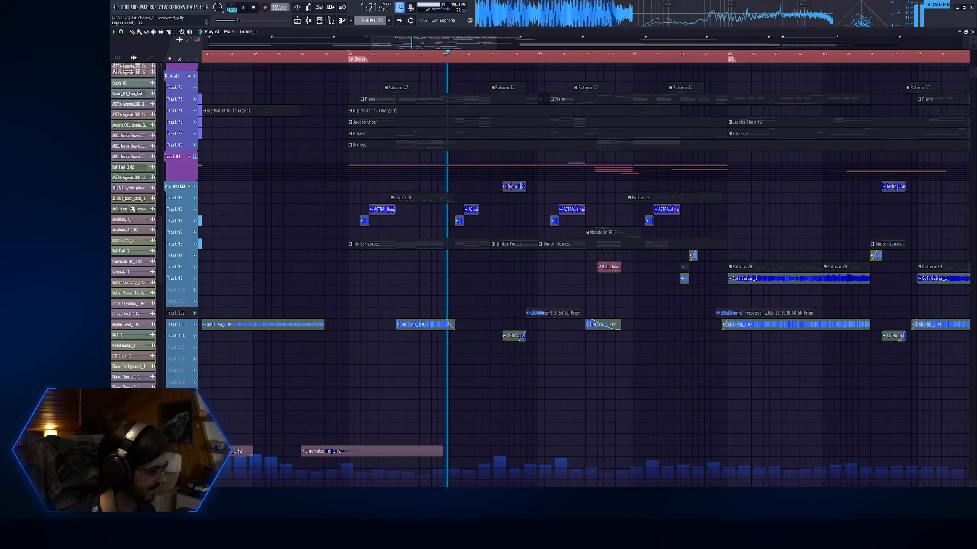
pyautogui.click(117, 58)
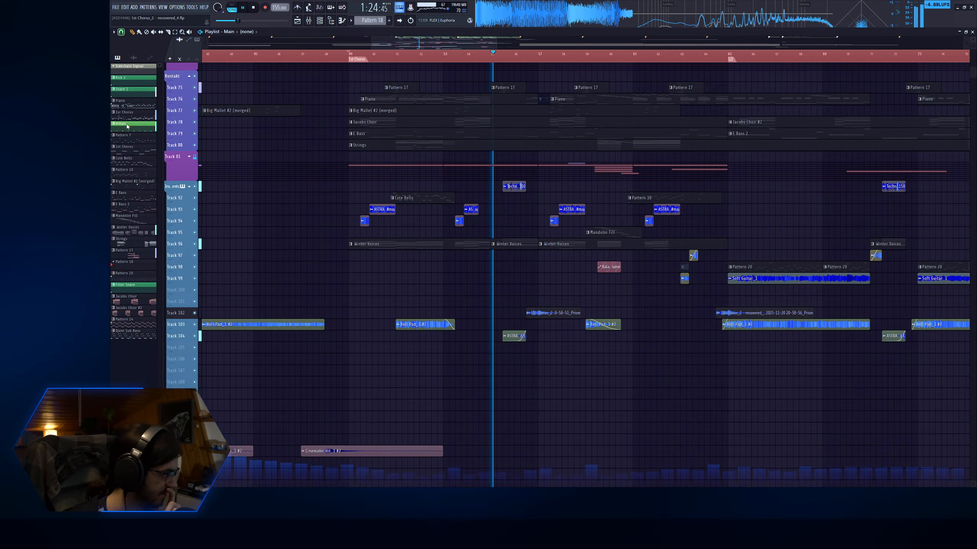
pyautogui.scroll(-3, 279, 201)
pyautogui.scroll(-5, 279, 201)
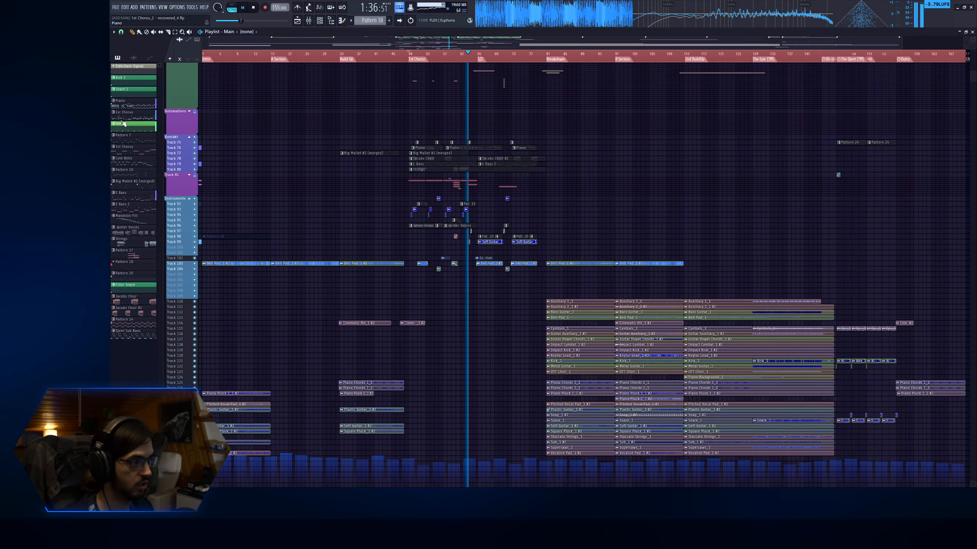
# Follow the playback through the chorus to the Breakdown section and stop it
pyautogui.moveTo(375, 45); pyautogui.dragTo(403, 46)
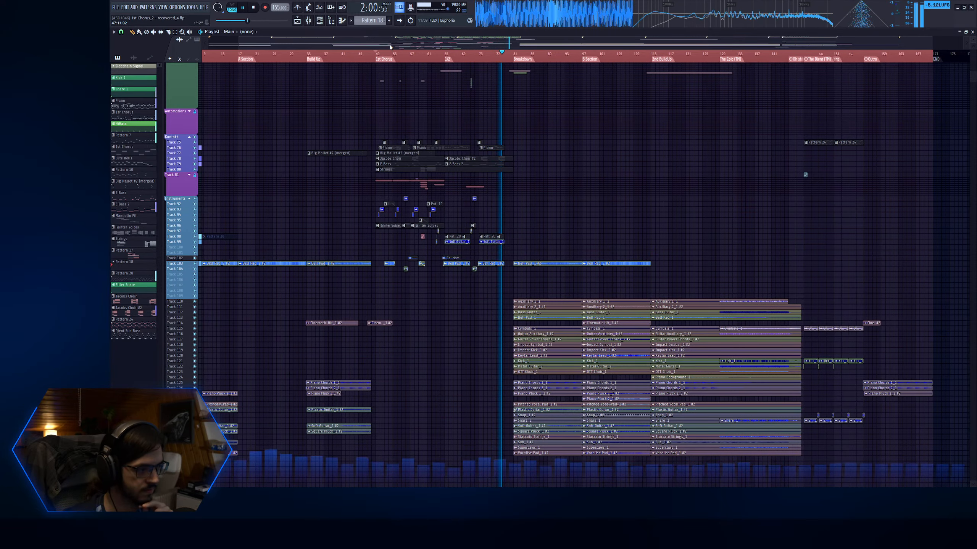
pyautogui.scroll(-2, 388, 43)
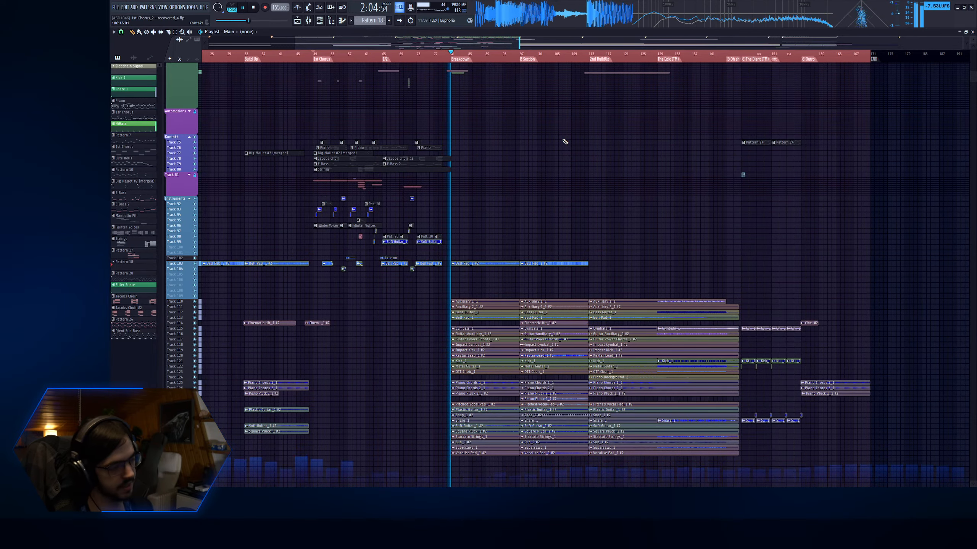
pyautogui.scroll(3, 610, 82)
pyautogui.press('space')
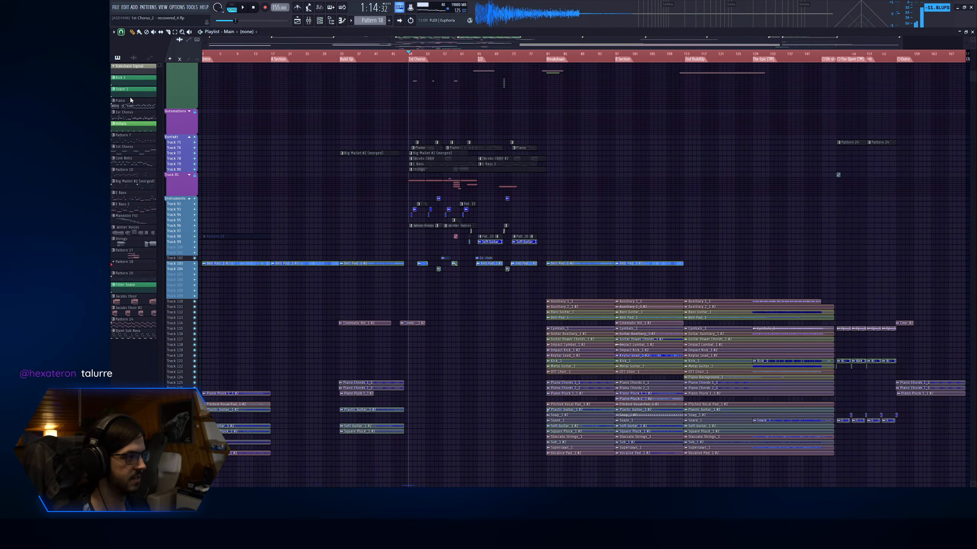
# Place the playhead at the Djent section marker and examine the clips on the tracks around it
pyautogui.moveTo(299, 38); pyautogui.dragTo(439, 41)
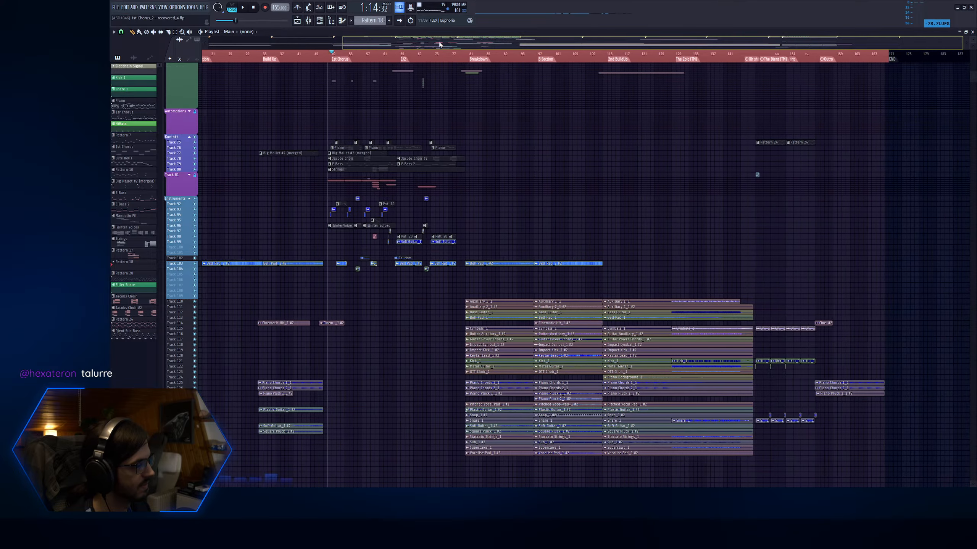
pyautogui.moveTo(401, 41); pyautogui.dragTo(330, 39)
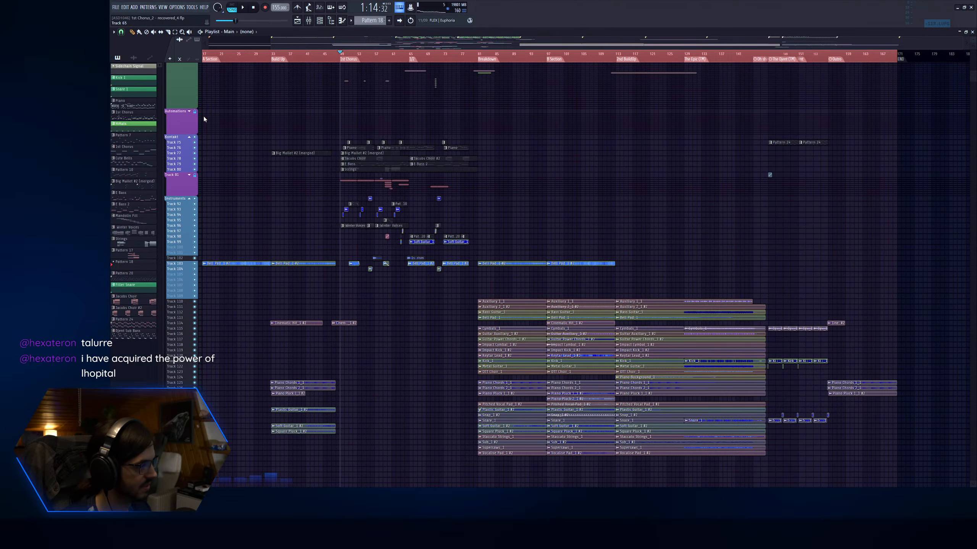
pyautogui.moveTo(343, 38); pyautogui.dragTo(591, 38)
pyautogui.click(512, 59)
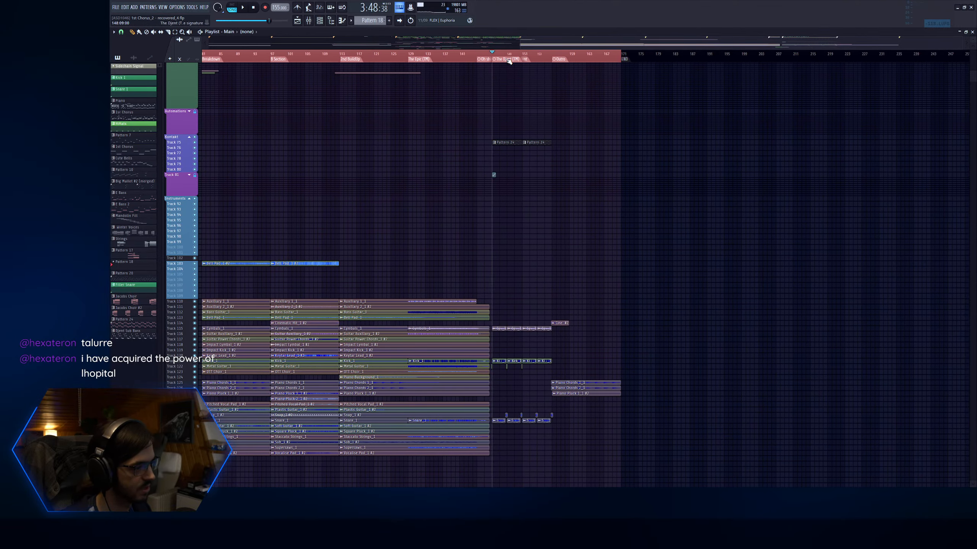
pyautogui.scroll(-2, 576, 178)
pyautogui.scroll(-2, 538, 250)
pyautogui.moveTo(445, 439); pyautogui.dragTo(723, 42)
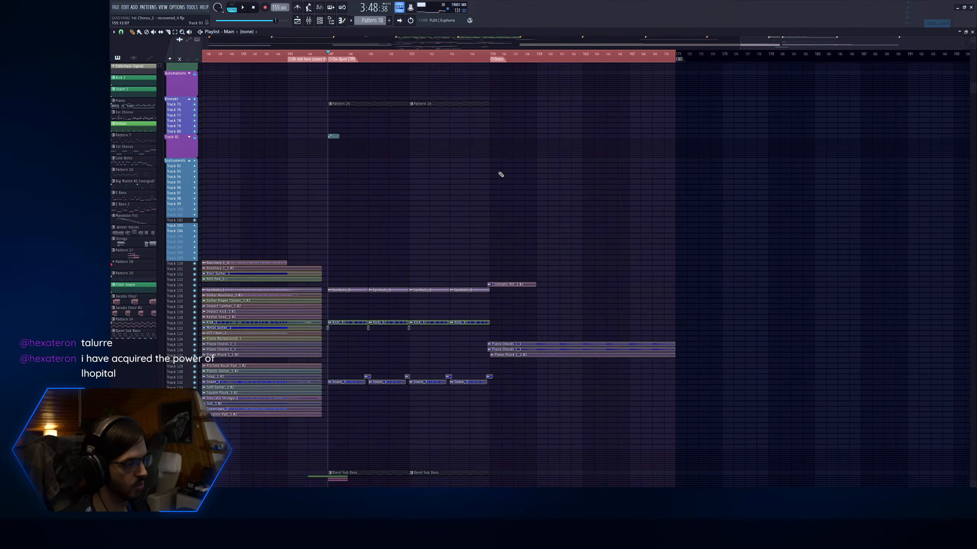
pyautogui.scroll(-3, 496, 170)
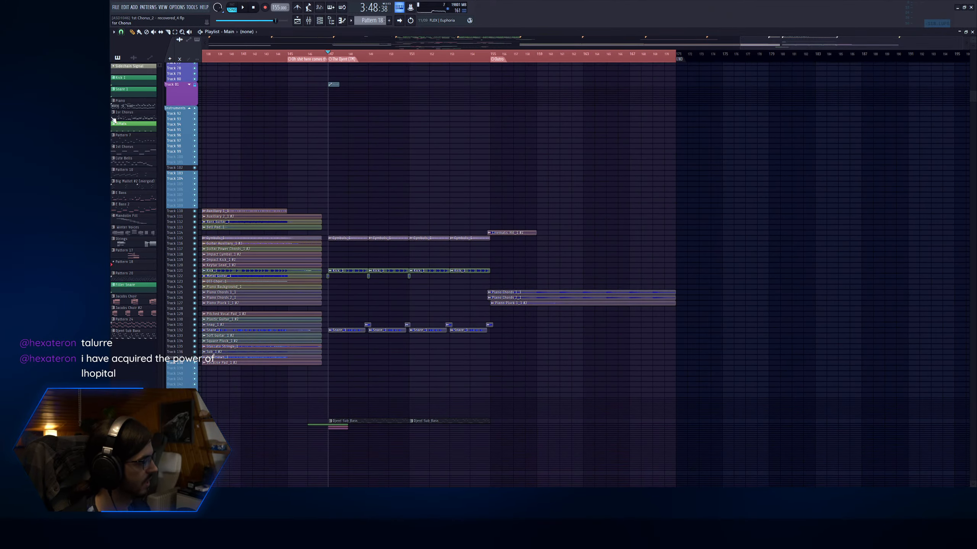
pyautogui.scroll(3, 497, 187)
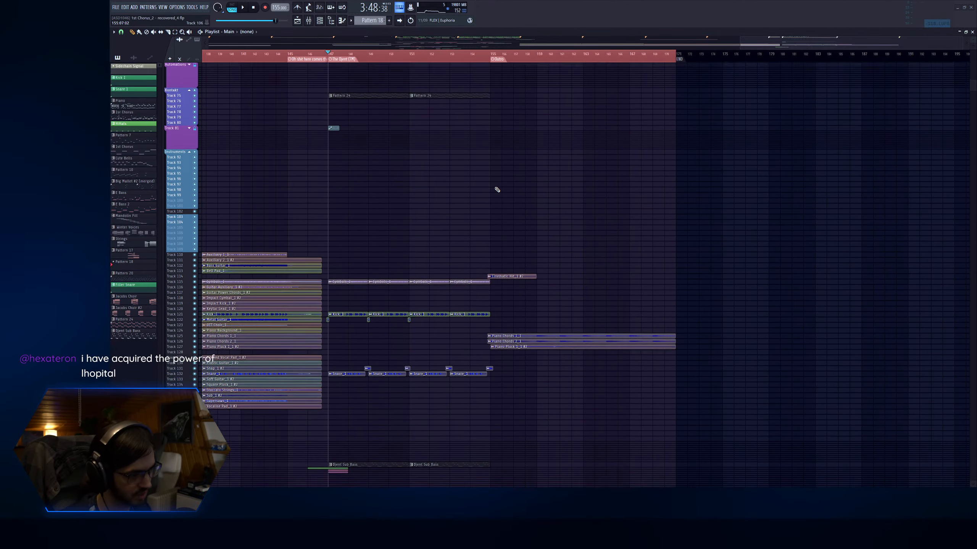
# Collapse the Instruments and Kontakt track groups and play the song from just before the Djent section
pyautogui.click(189, 169)
pyautogui.click(188, 107)
pyautogui.scroll(3, 323, 192)
pyautogui.click(307, 54)
pyautogui.press('space')
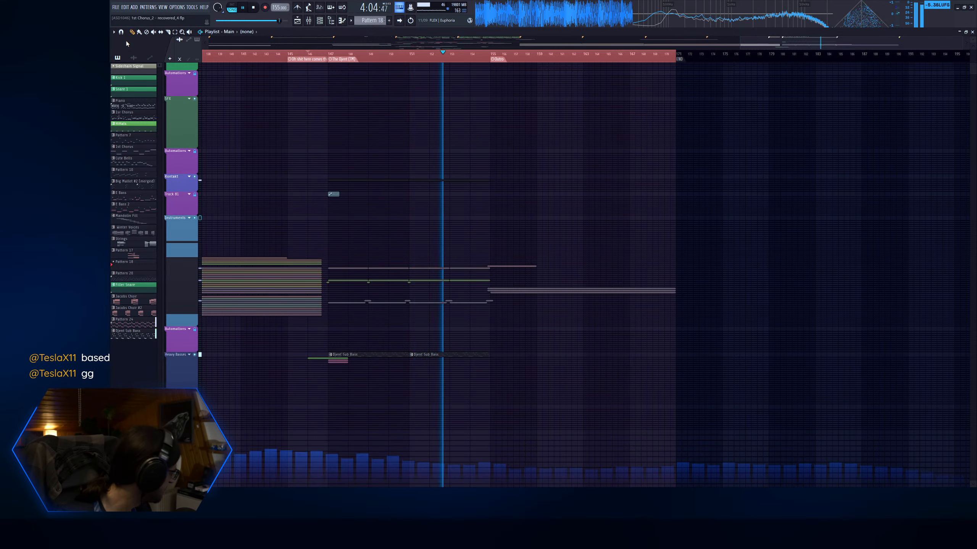
# Stop the playback, check the playlist around the Outro marker and return the playhead to the song's start
pyautogui.press('space')
pyautogui.scroll(5, 503, 192)
pyautogui.press('space')
pyautogui.press('space')
pyautogui.moveTo(324, 52); pyautogui.dragTo(492, 59)
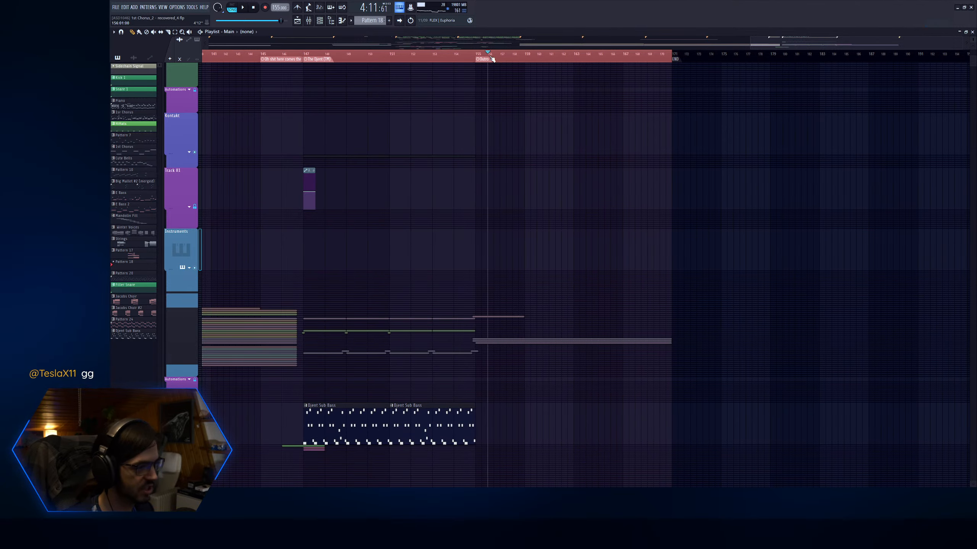
pyautogui.rightClick(599, 132)
pyautogui.click(229, 55)
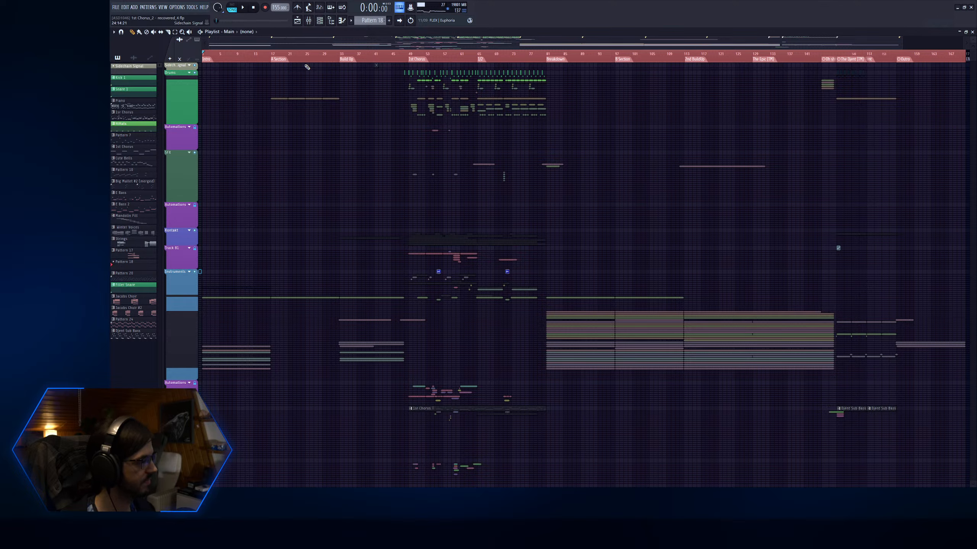